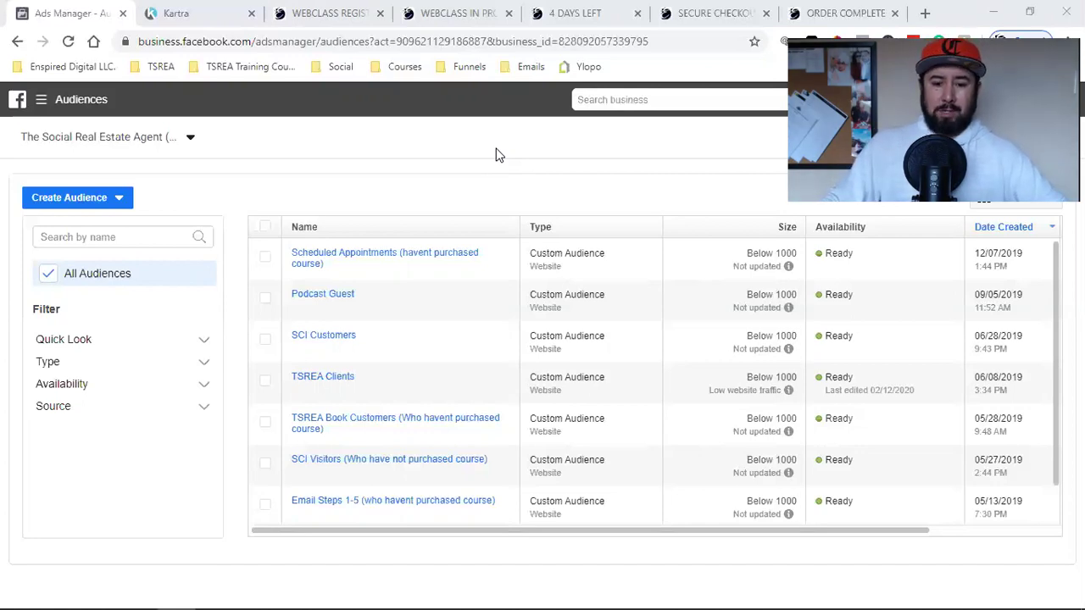
Review the webclass funnel pages in order: registration, webclass in progress, 4 days left replay, secure checkout and order complete
click(297, 15)
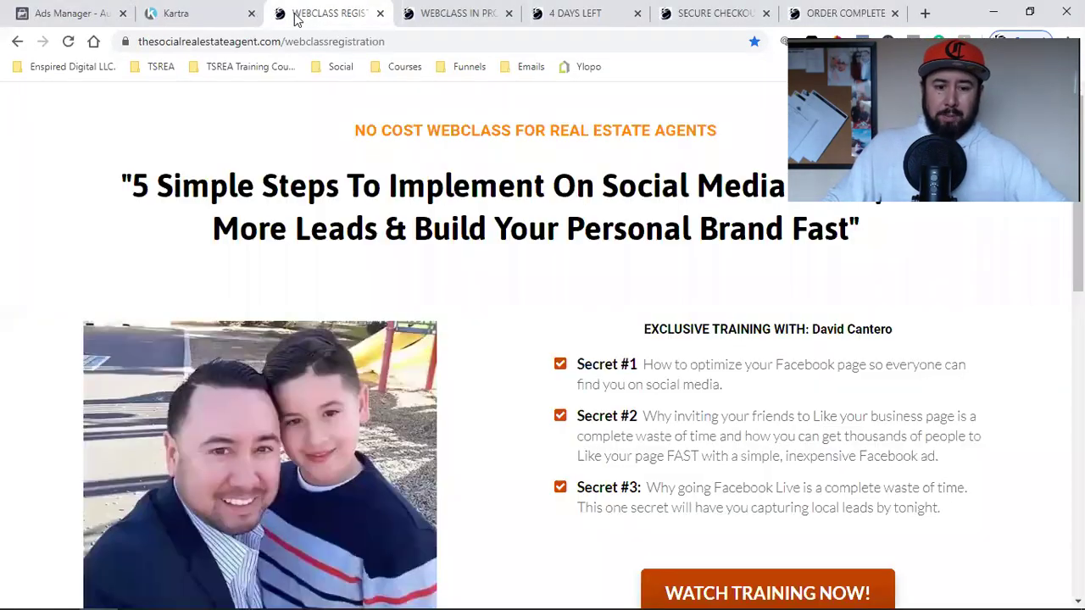
scroll(449, 291, down, 10)
scroll(448, 291, up, 10)
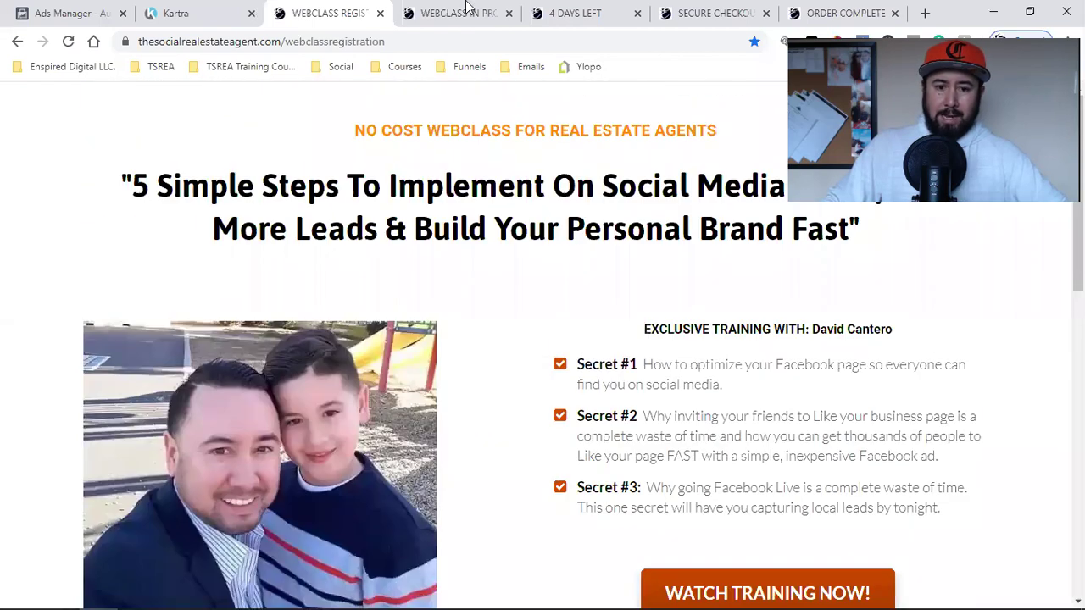
click(466, 11)
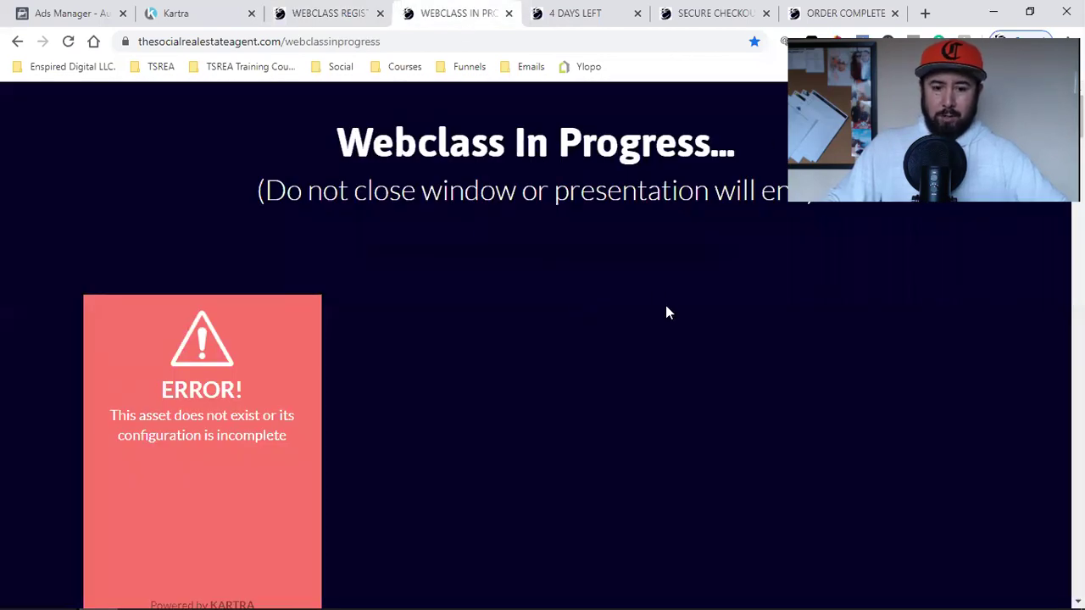
click(594, 11)
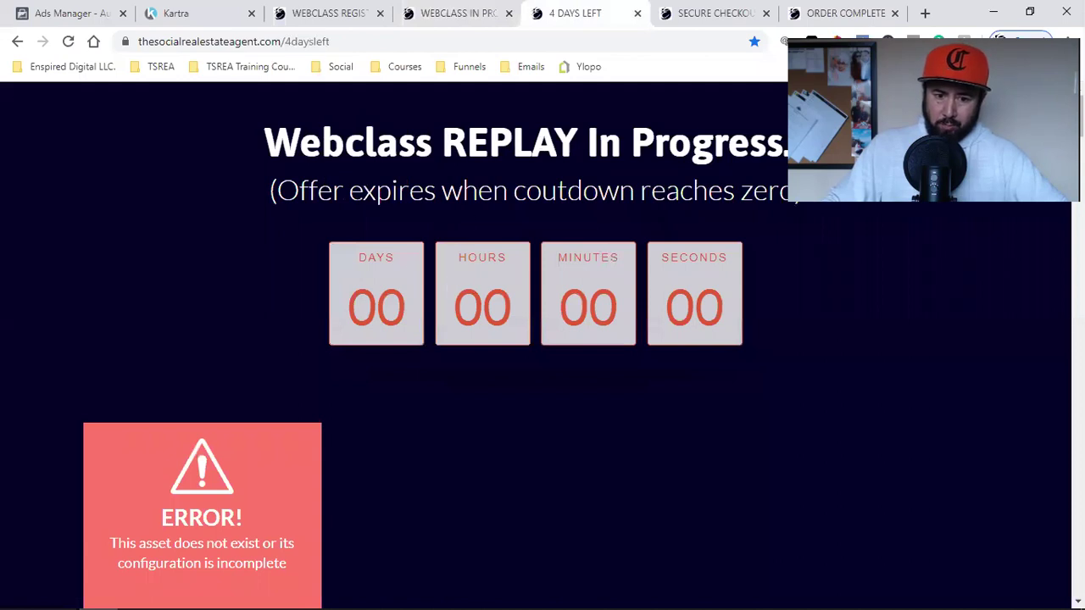
click(670, 10)
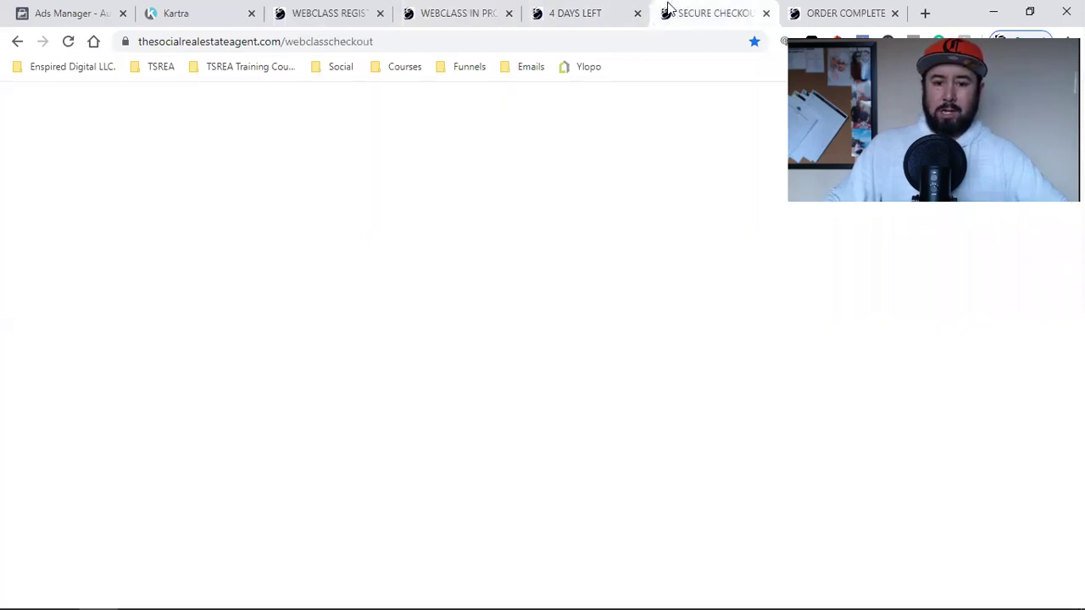
scroll(442, 408, down, 2)
scroll(442, 408, up, 2)
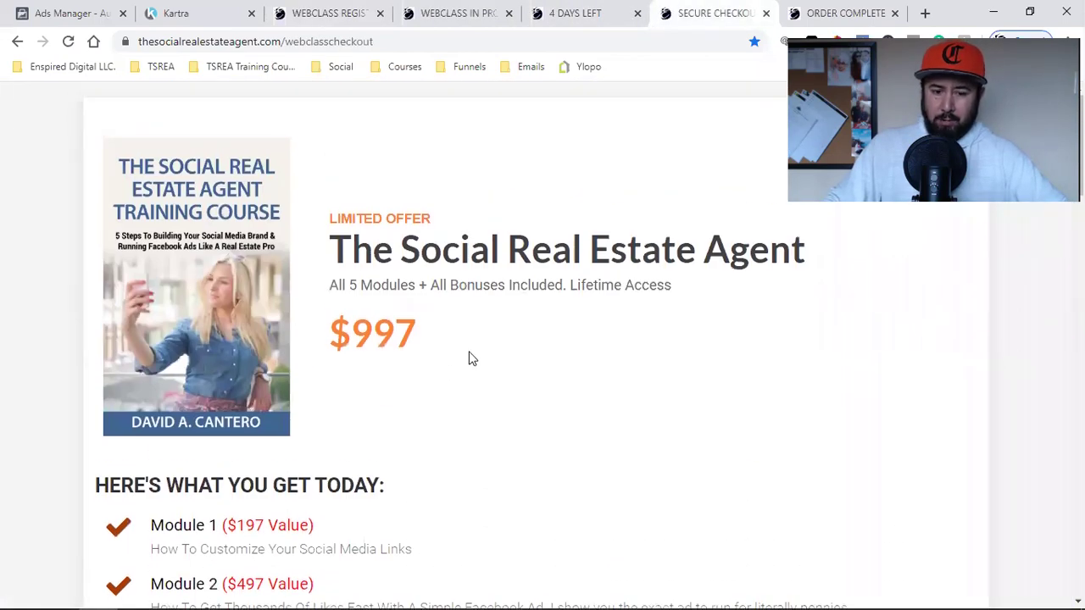
click(839, 12)
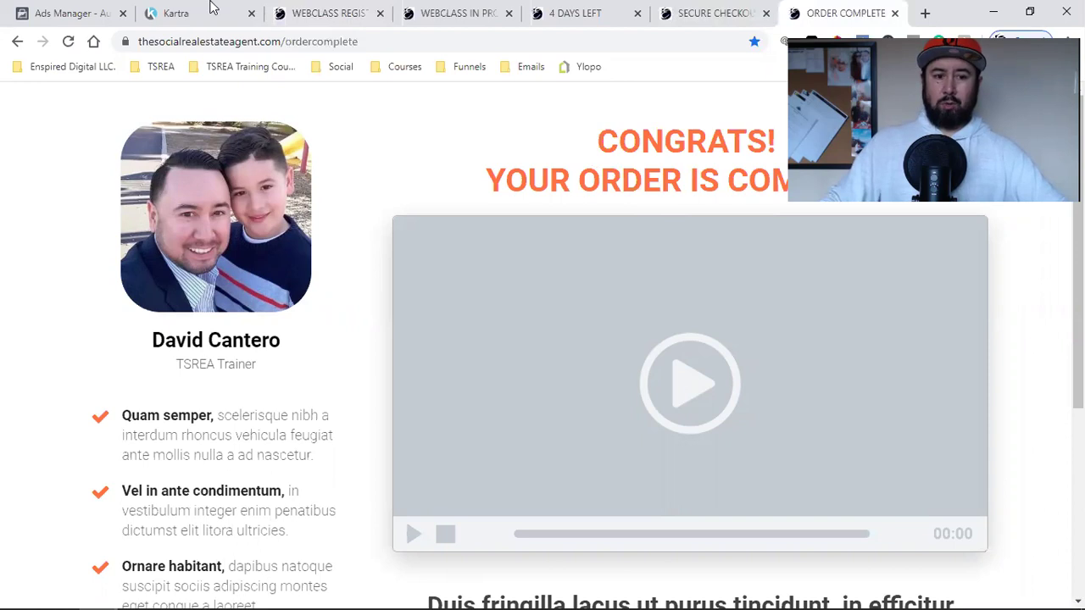
Return to Ads Manager and open Audiences from the full list of business tools
click(102, 9)
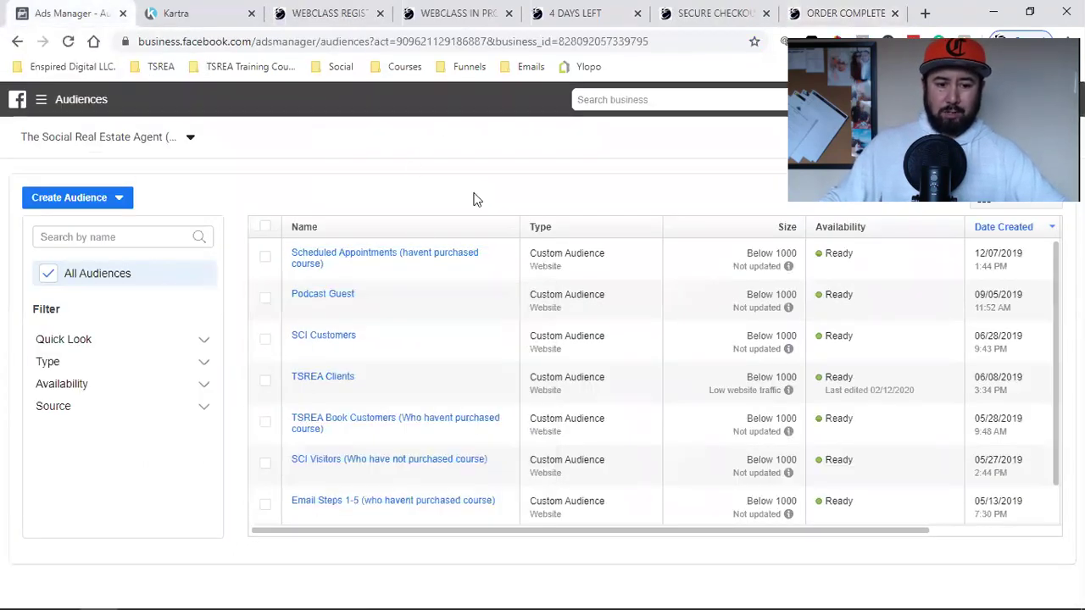
click(39, 113)
click(117, 509)
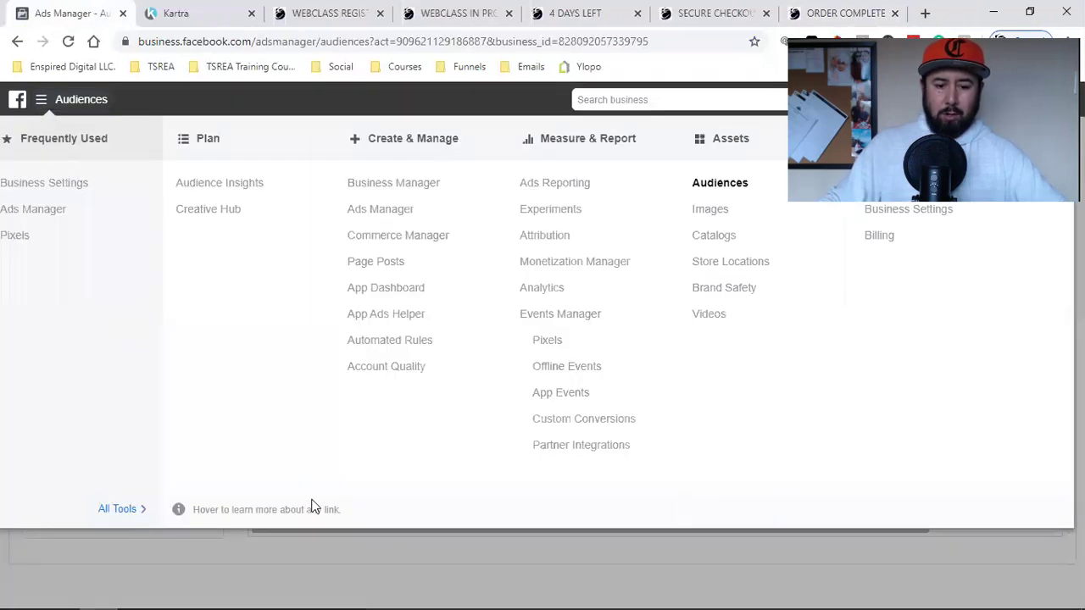
click(719, 185)
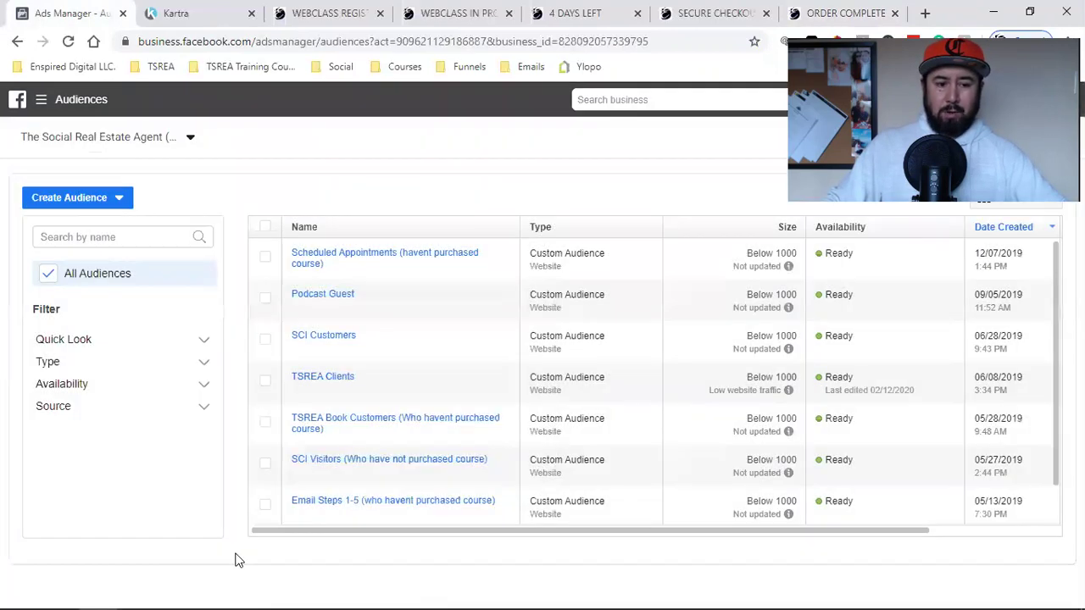
Start a website custom audience including people who visited specific web pages in the past 180 days
click(79, 208)
click(83, 228)
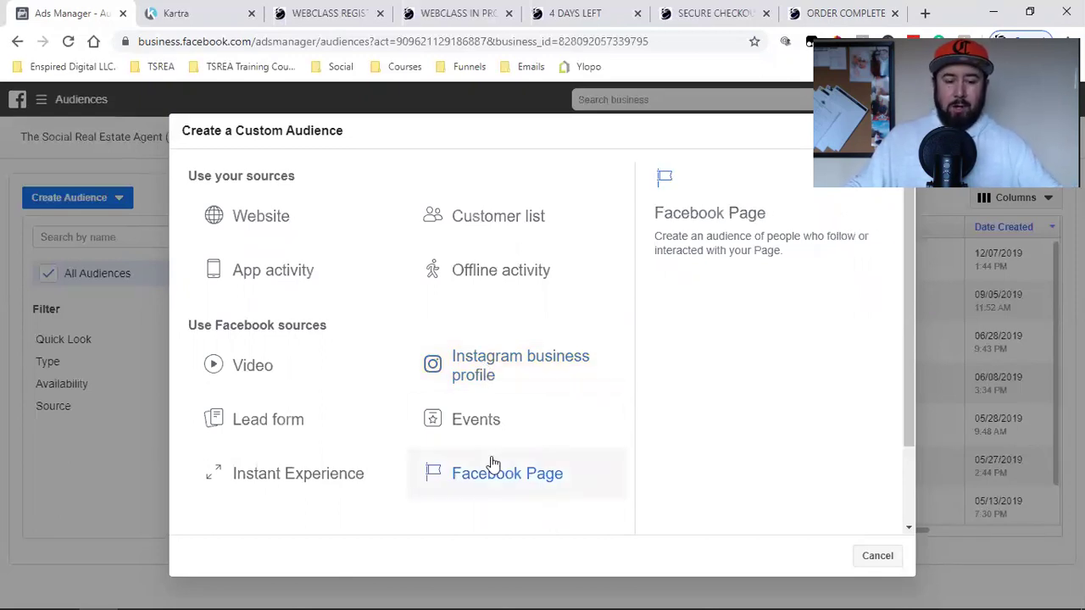
click(269, 229)
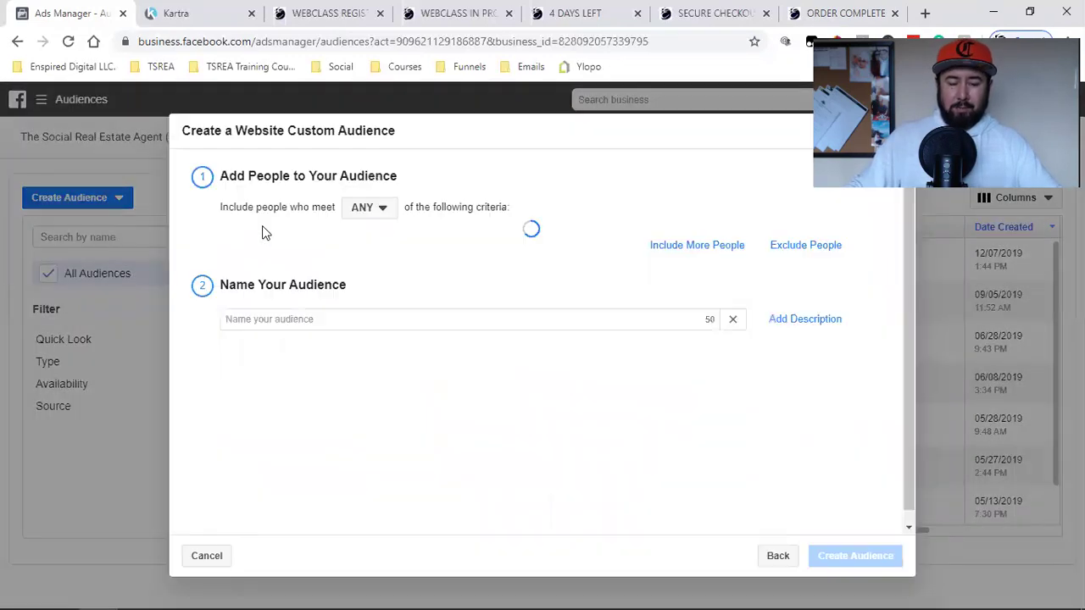
mouse_move(478, 265)
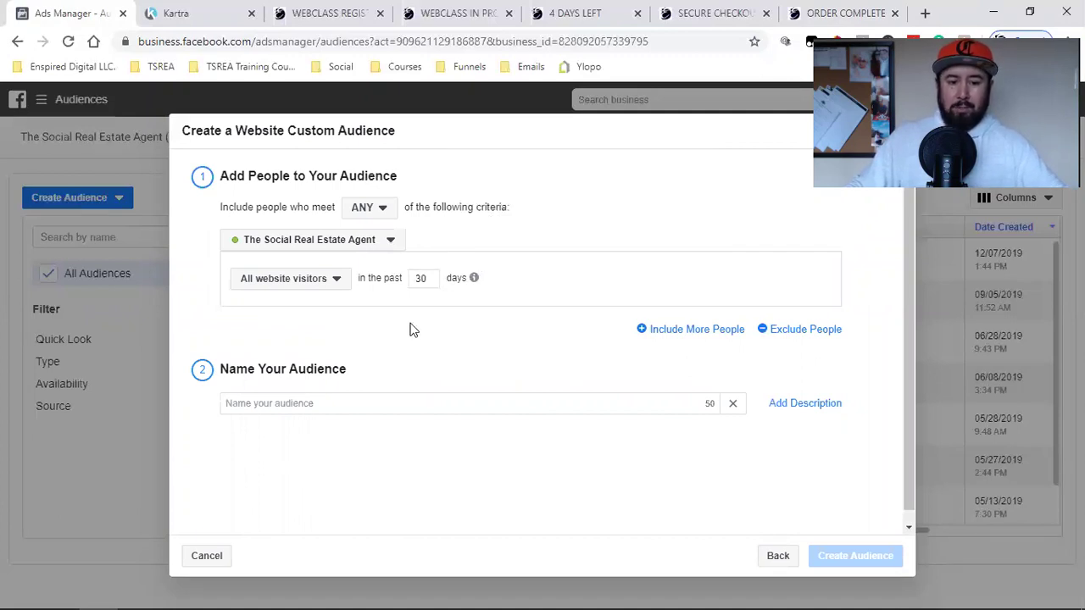
click(295, 281)
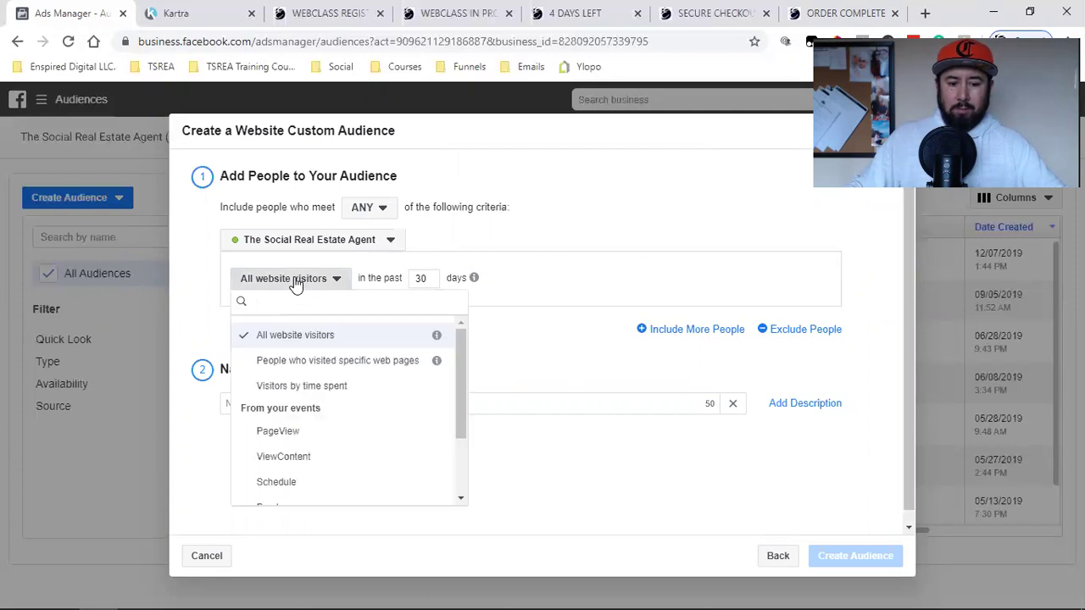
click(301, 362)
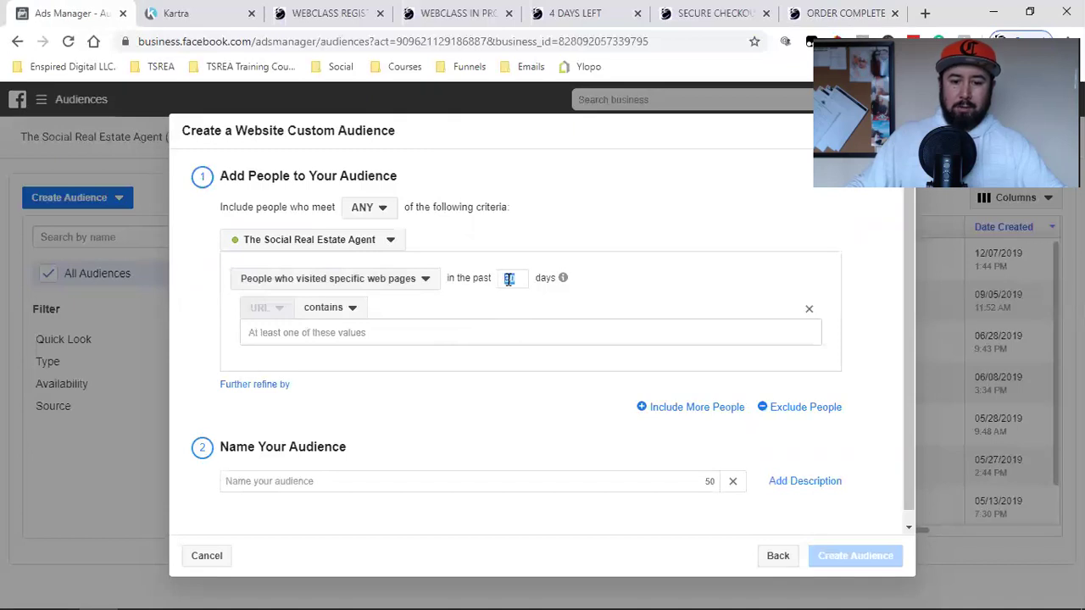
text(180)
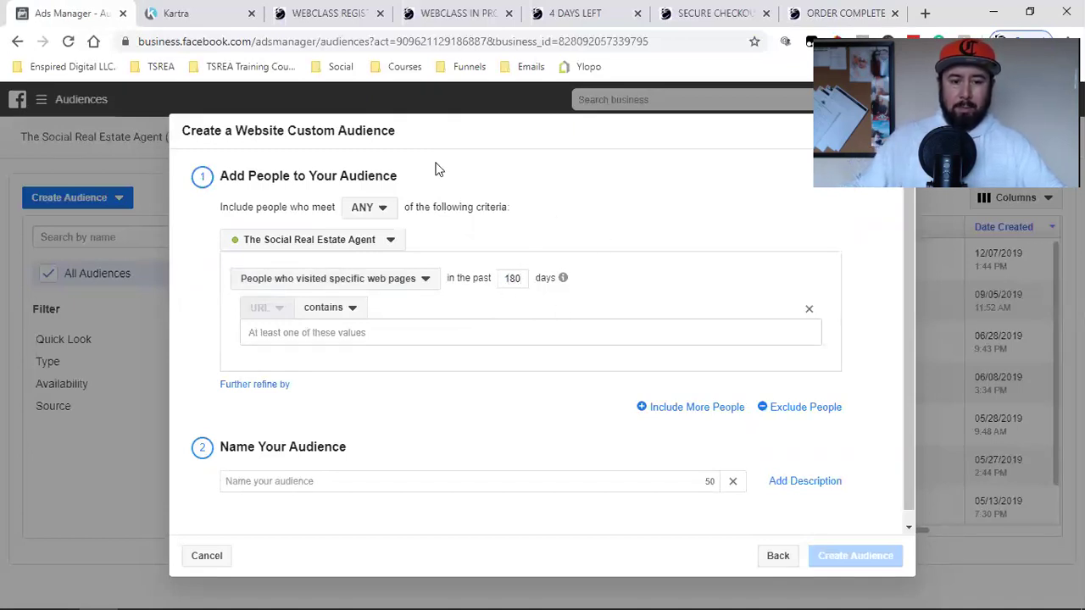
Copy thesocialrealestateagent.com/webclassregistration from the registration page's address and add it as the audience's URL contains value
click(329, 14)
click(303, 44)
double_click(305, 45)
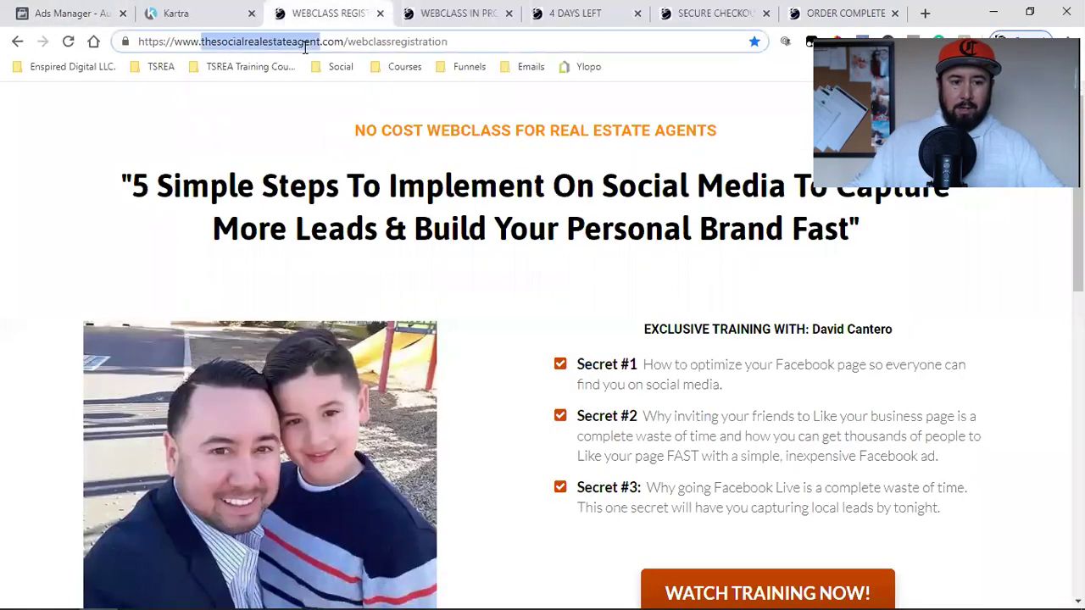
click(234, 44)
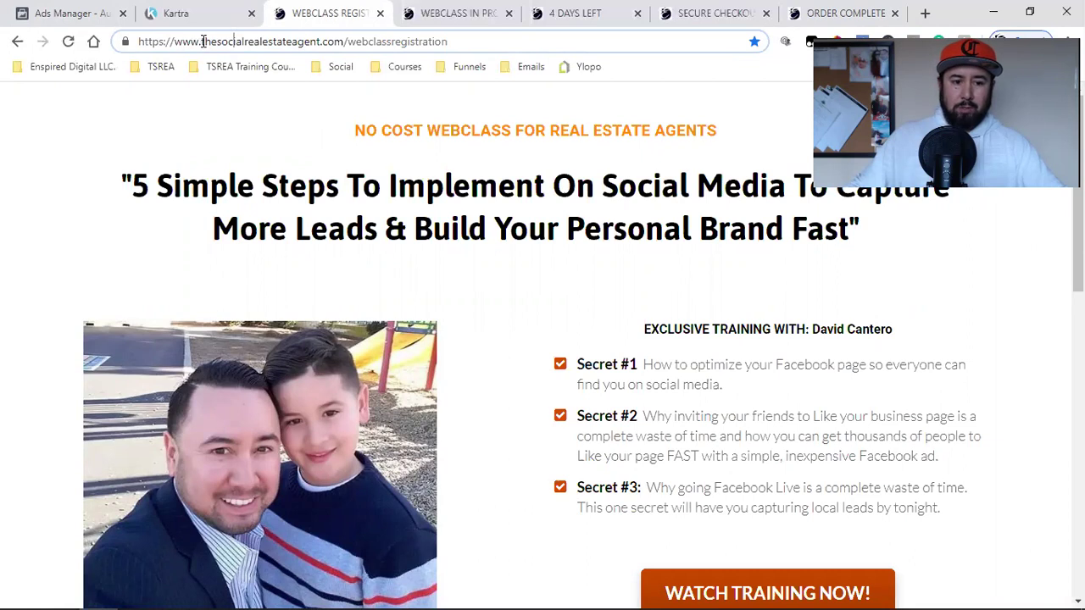
drag(202, 41, 455, 42)
key(ctrl+c)
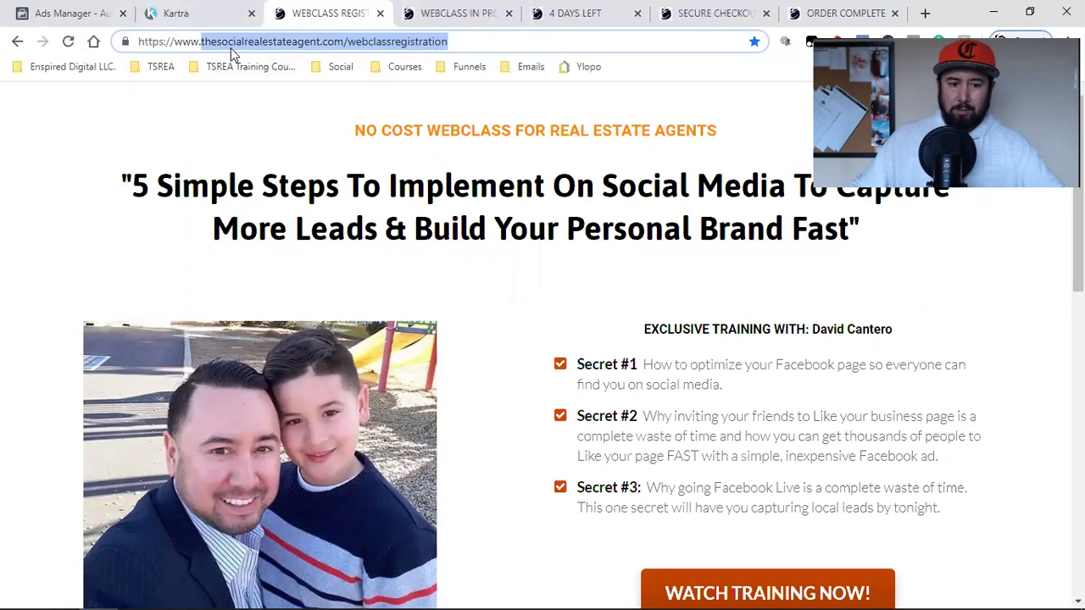
right_click(259, 42)
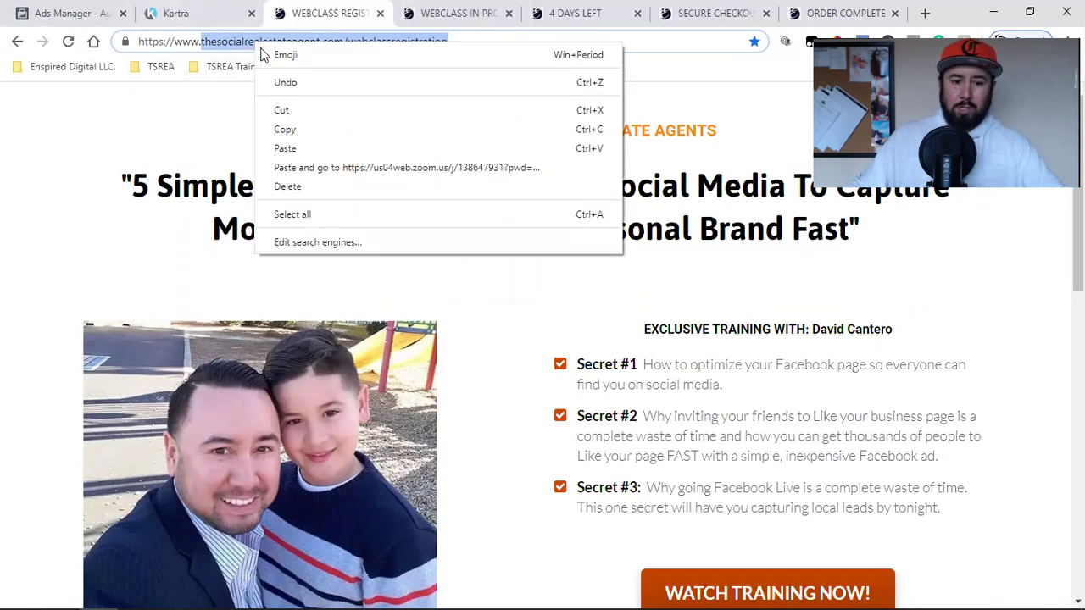
click(285, 128)
click(58, 7)
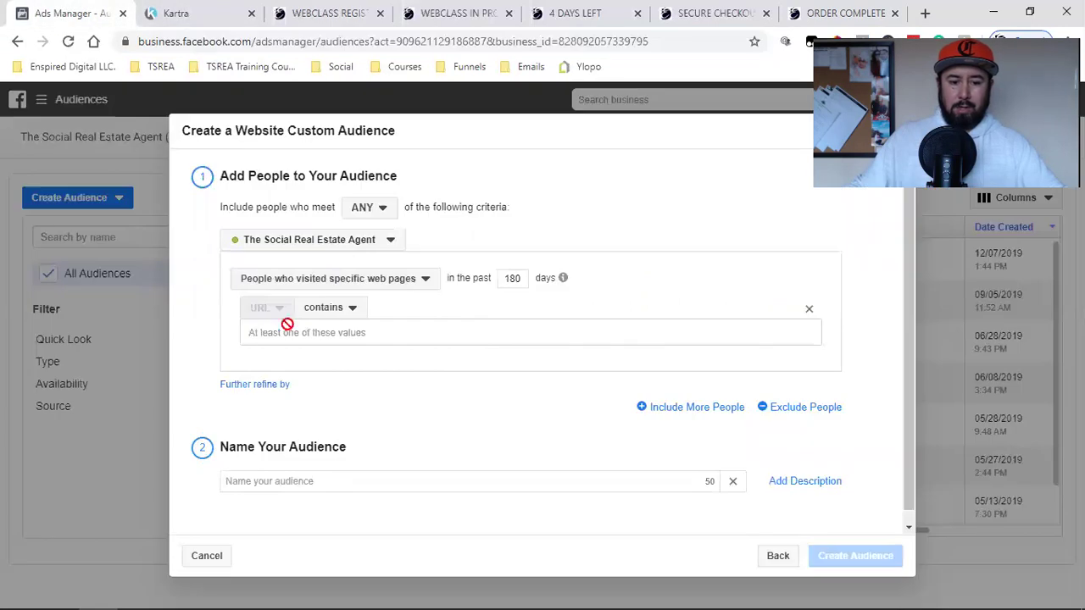
click(344, 333)
key(ctrl+v)
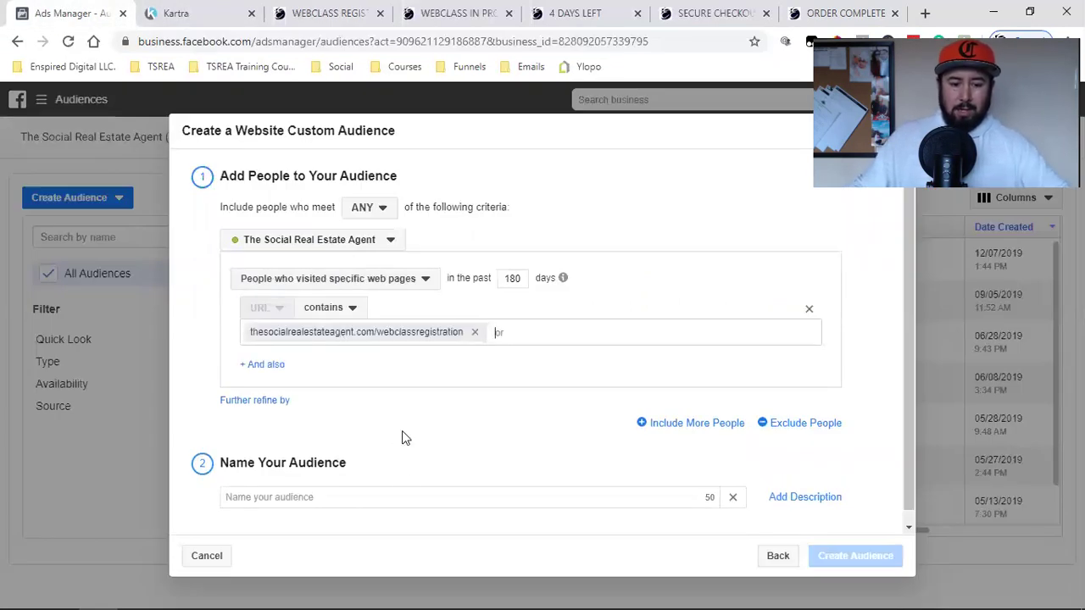
Name the audience "TSREA Webclass Registration", create it, and view its rules in the audience list
click(360, 497)
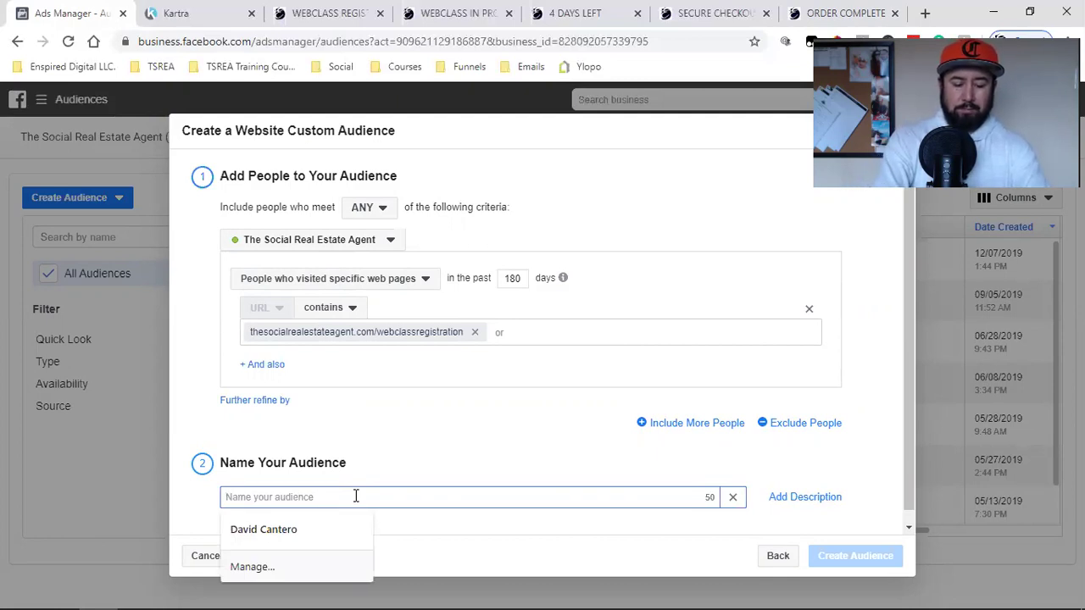
text(Lan)
key(BackSpace)
key(BackSpace)
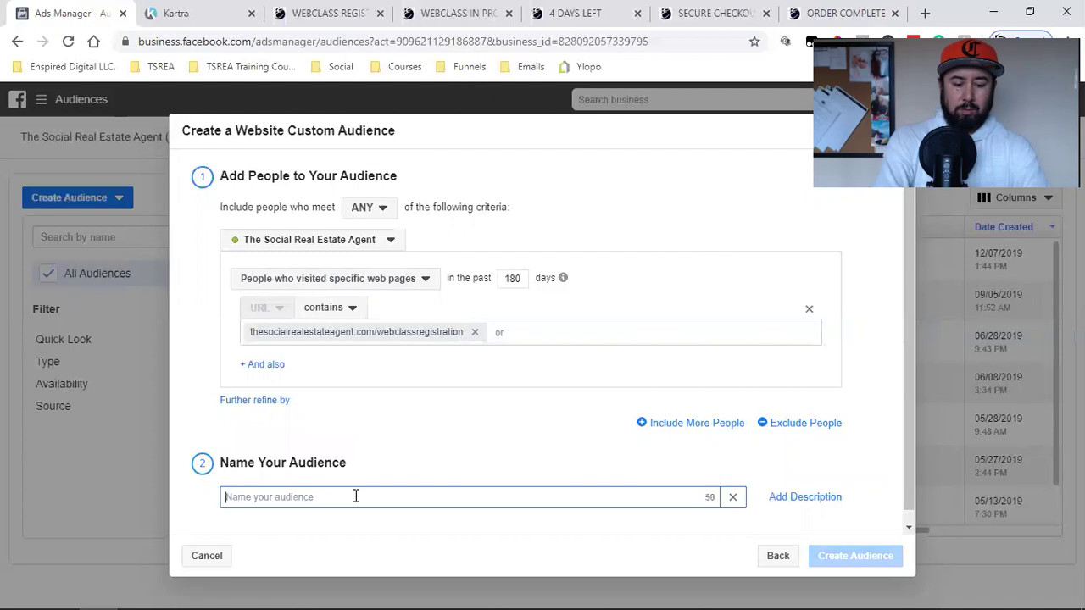
text(TSREA Webclass Regis)
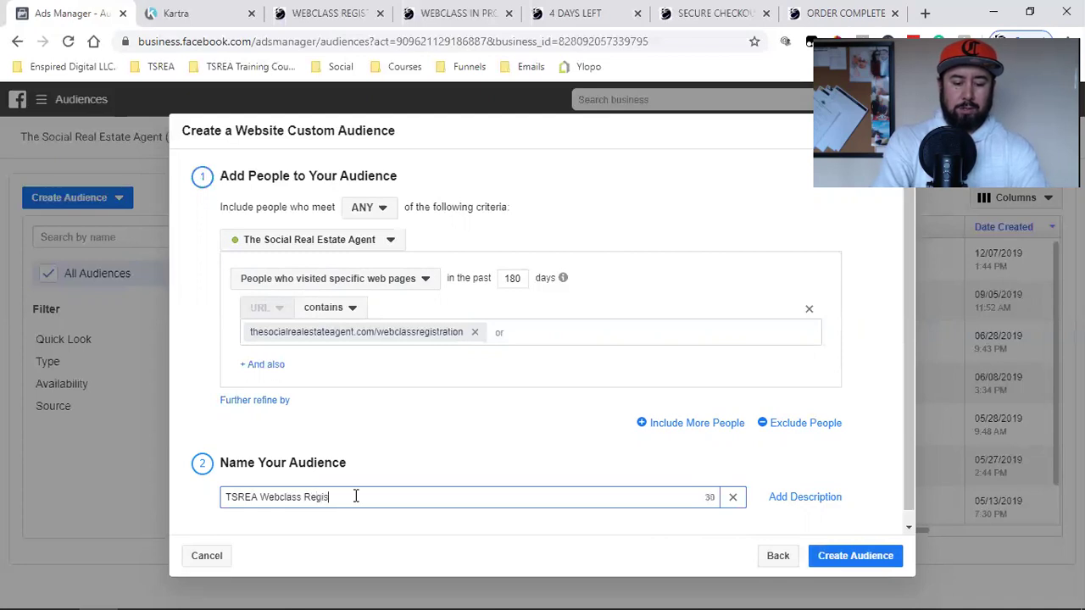
text(tration)
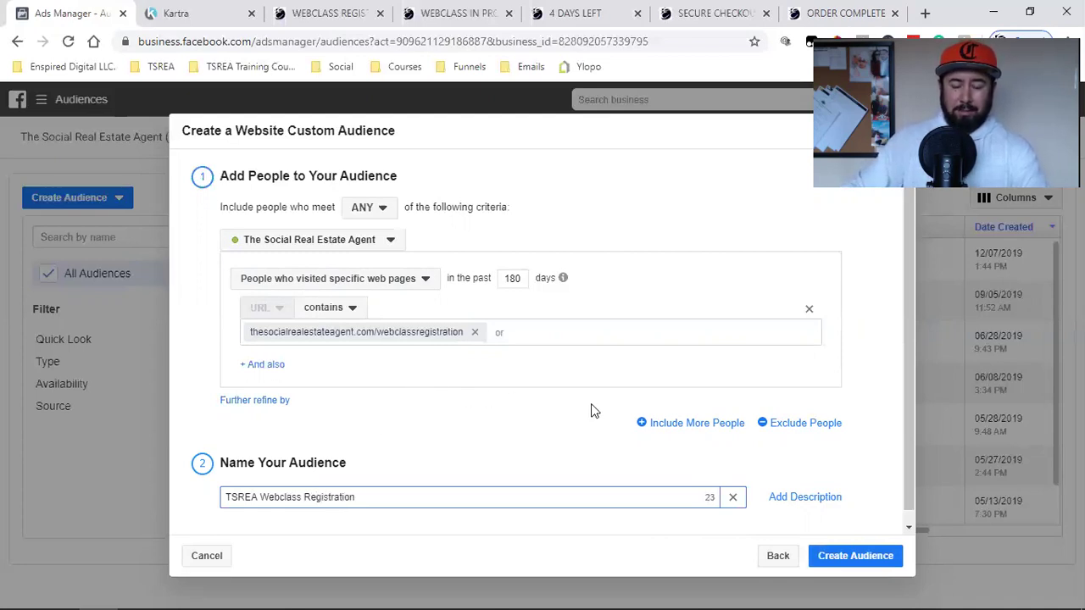
click(848, 564)
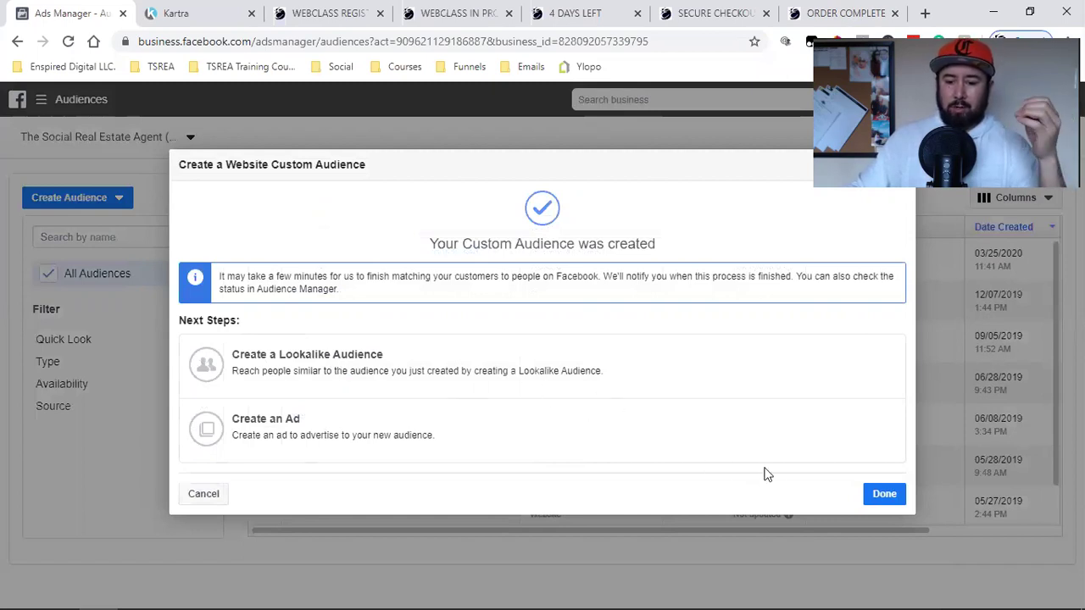
click(882, 496)
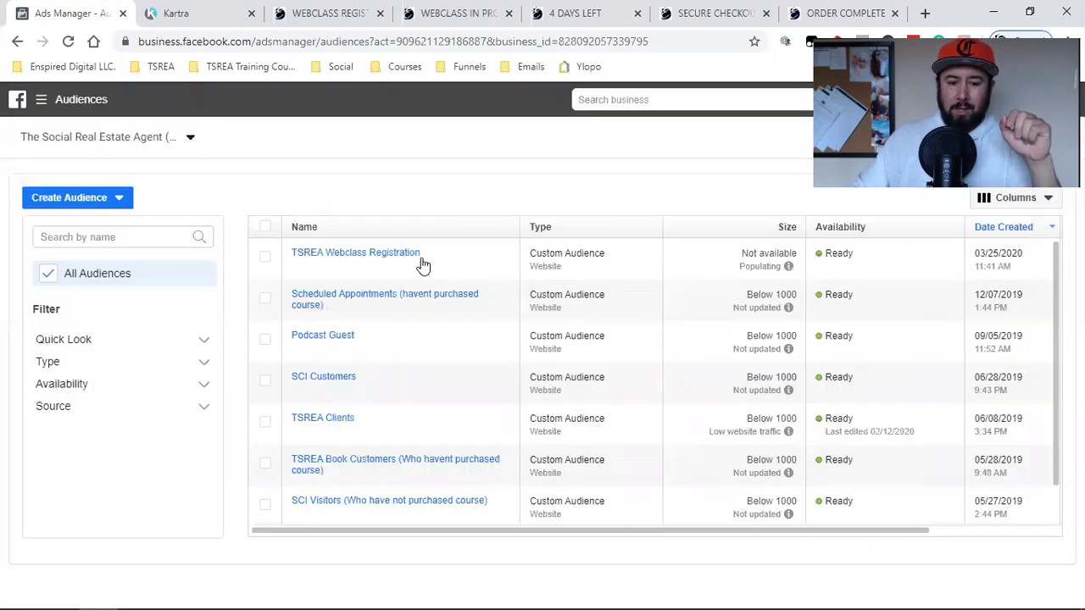
mouse_move(380, 257)
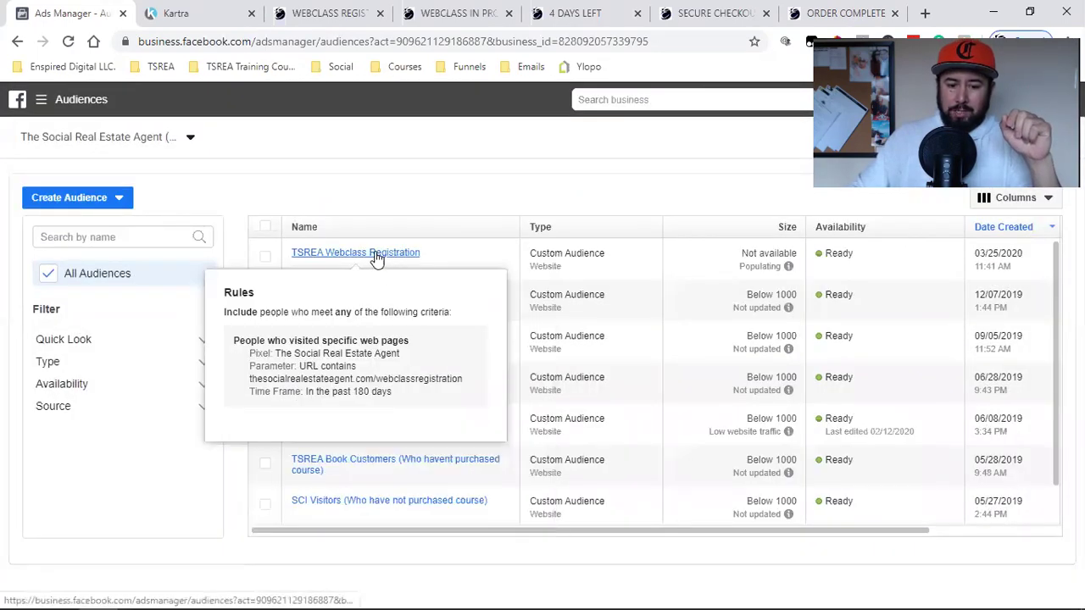
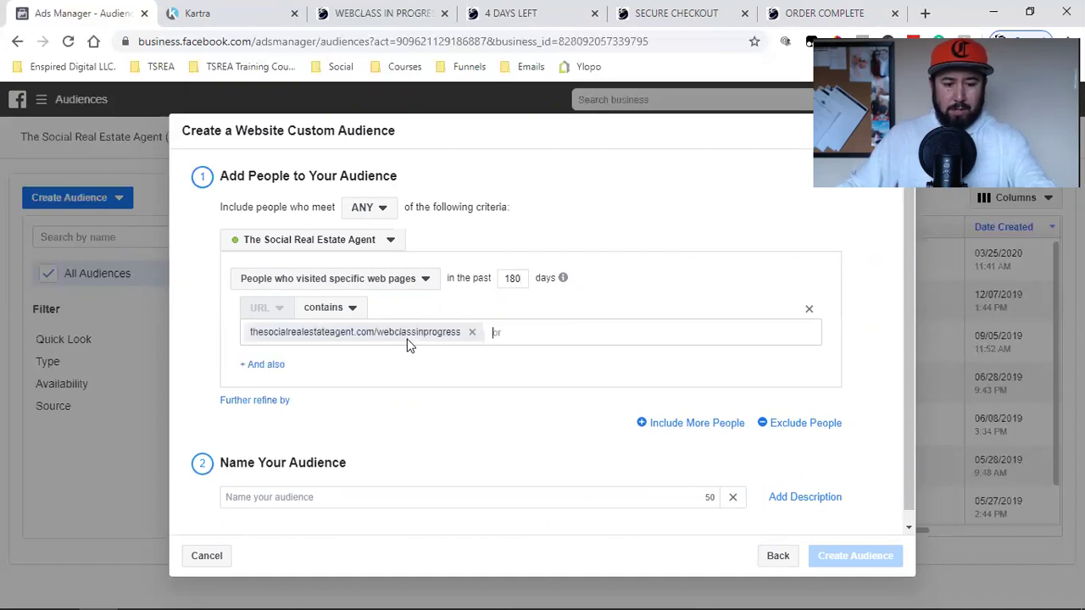
Name the audience for the webclassinprogress page "TSREA Webclass Registrants (180)"
click(381, 497)
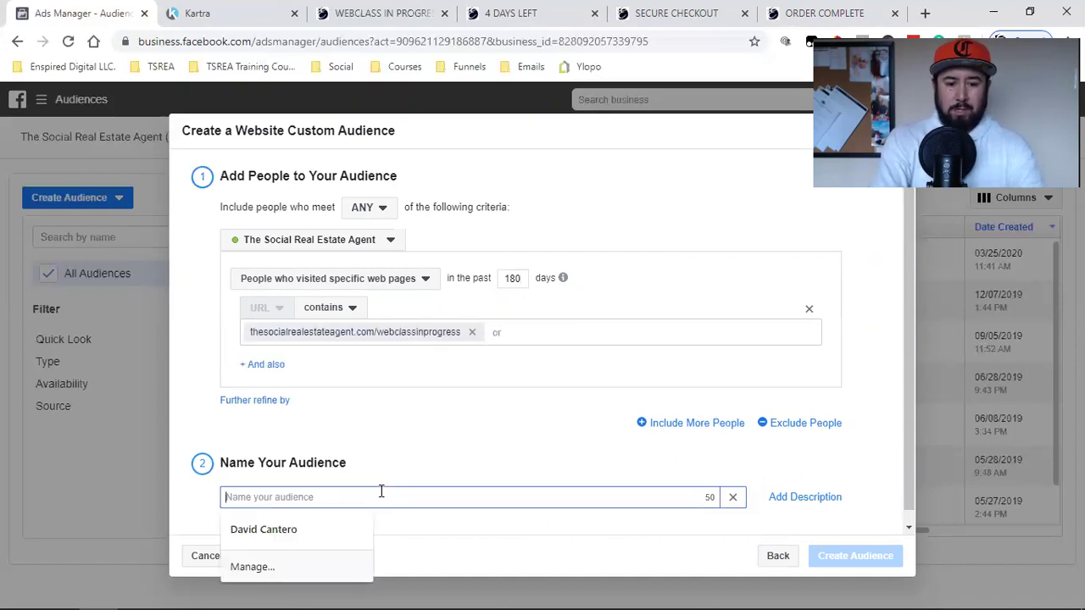
text(TSRE)
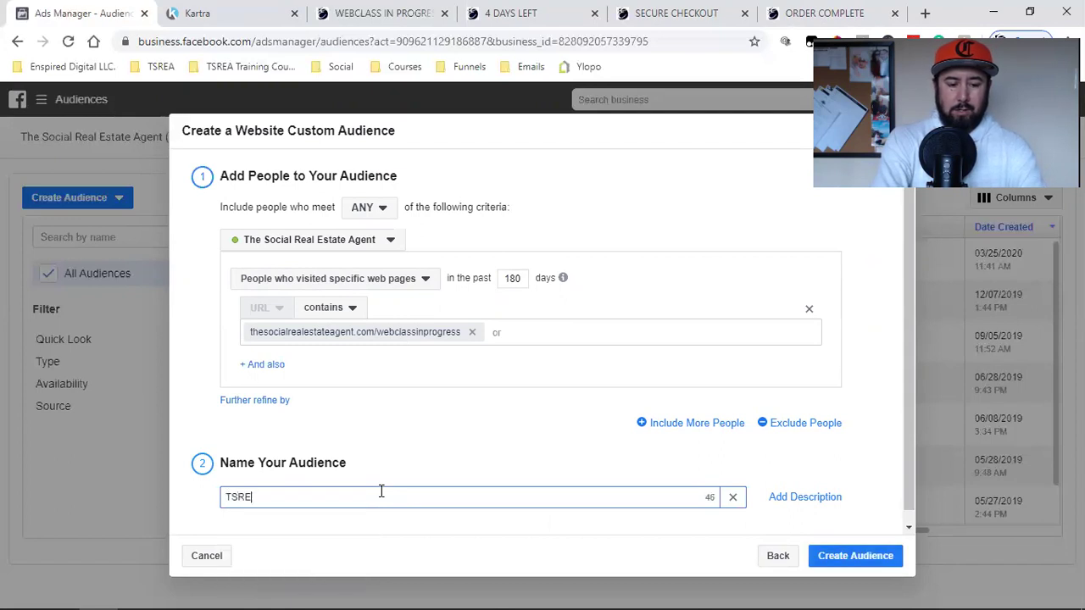
text(A Webclass Registrants)
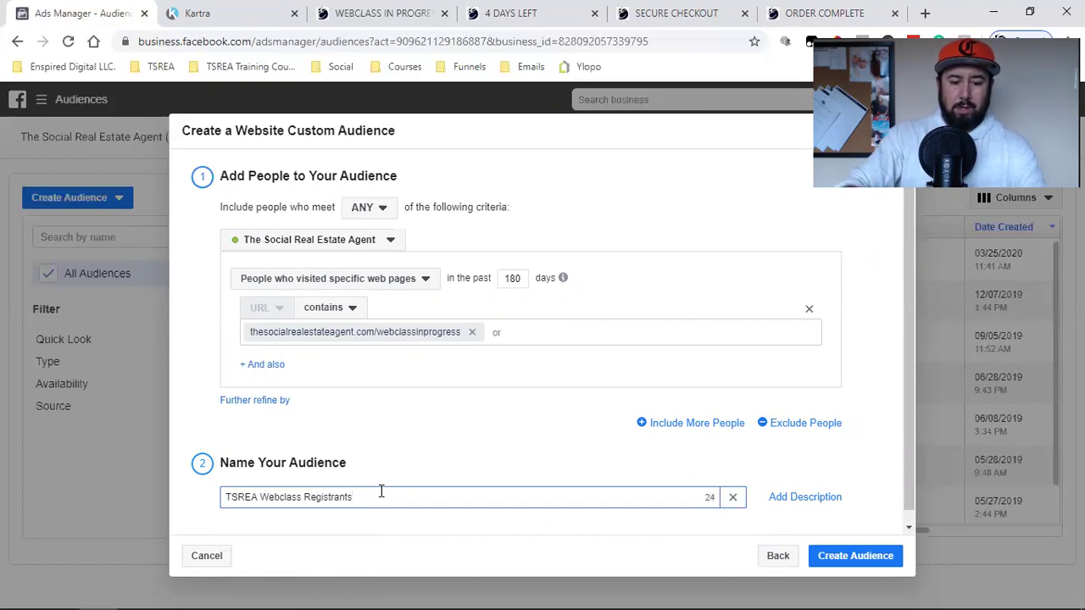
text((180))
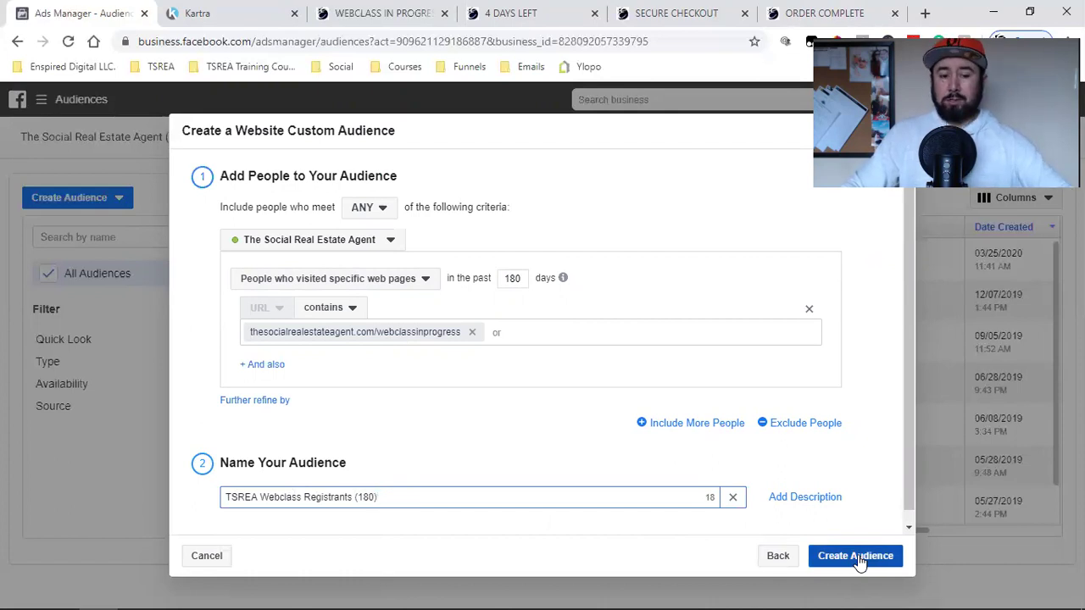
scroll(632, 415, down, 1)
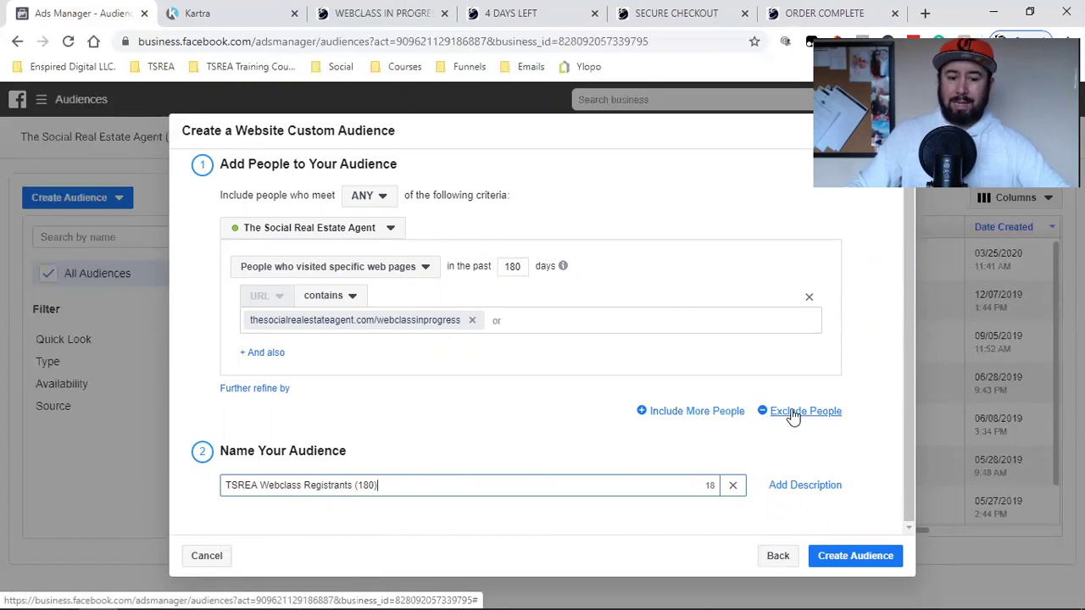
click(812, 8)
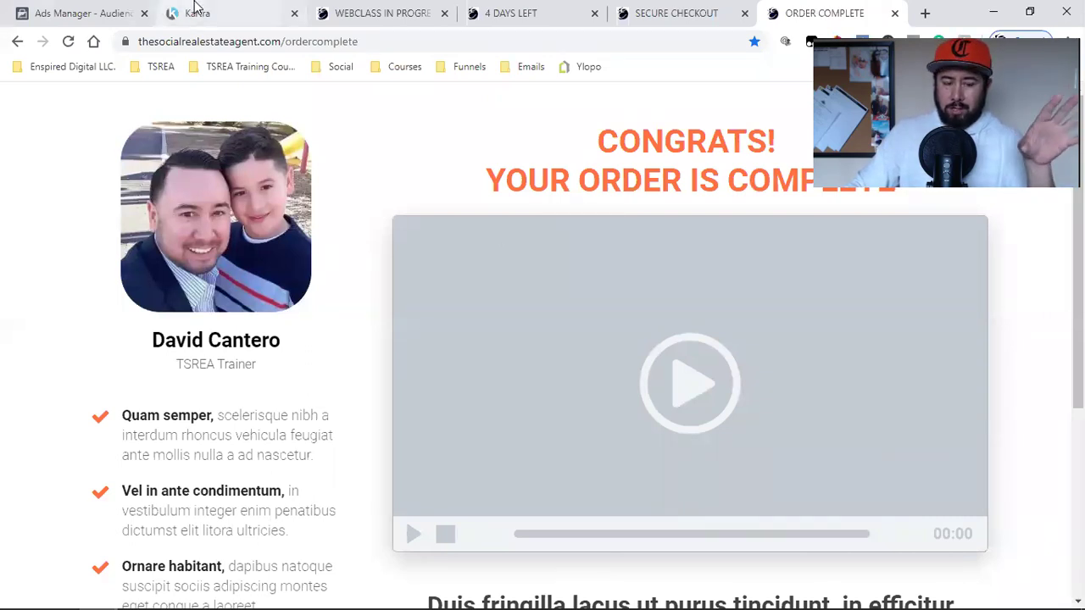
click(85, 12)
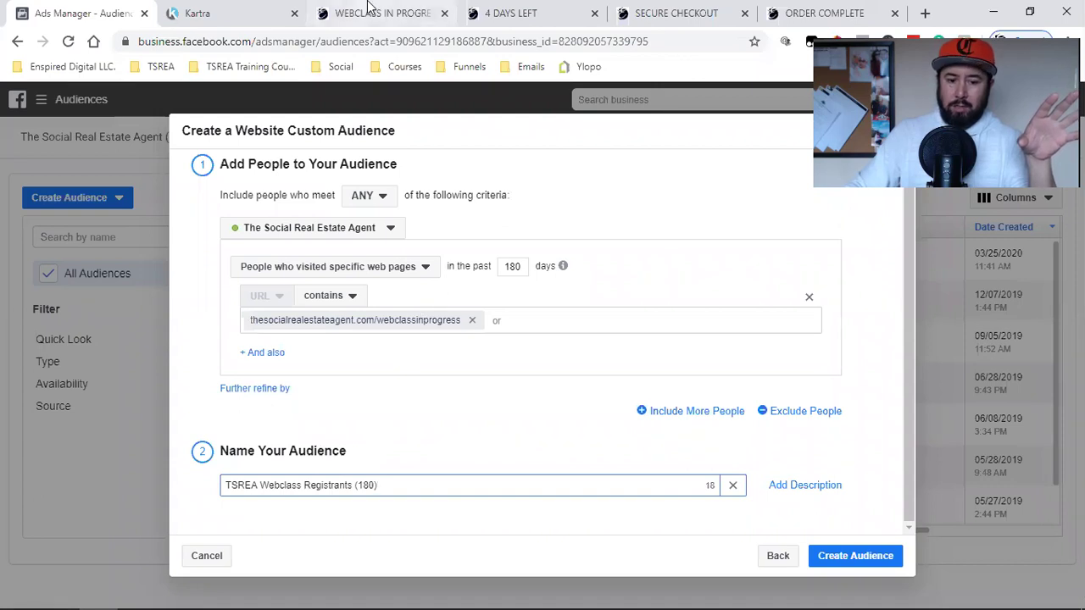
click(369, 7)
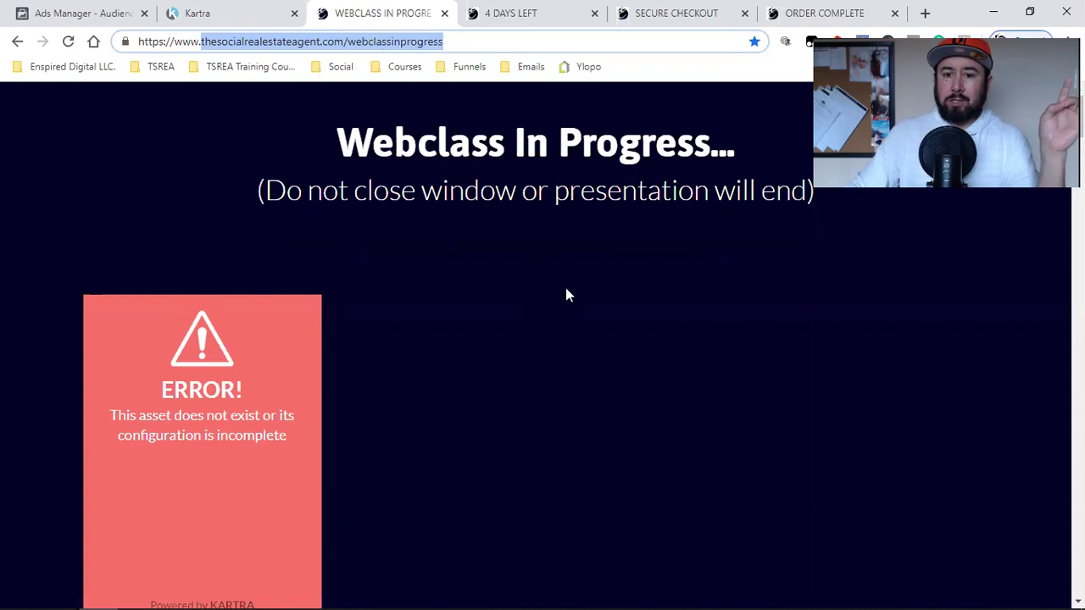
click(790, 8)
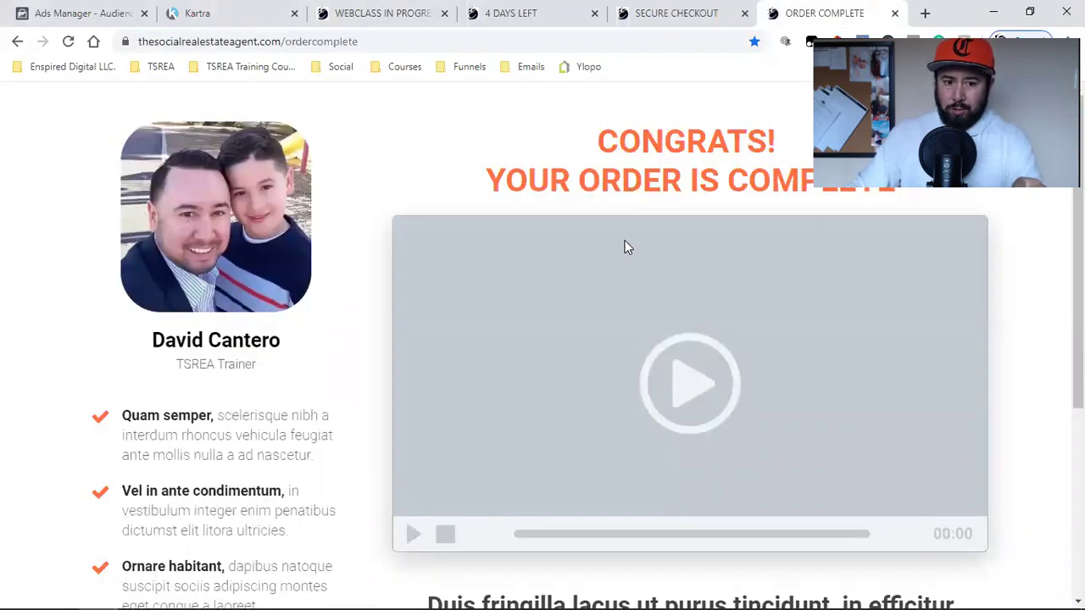
click(127, 12)
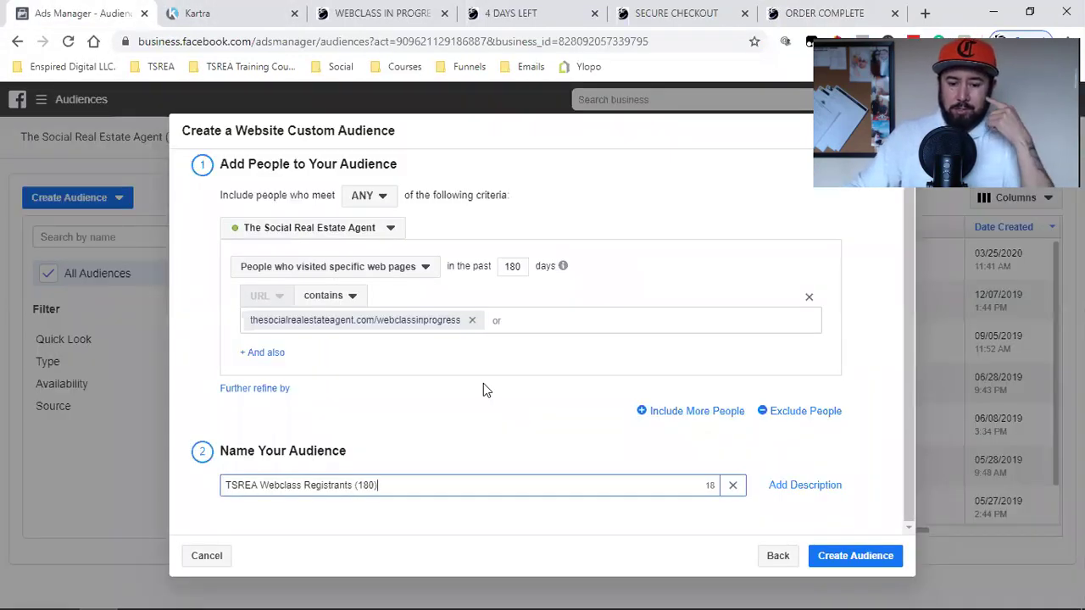
Create the TSREA Webclass Registrants (180) audience and view its rules in the audience list
click(848, 559)
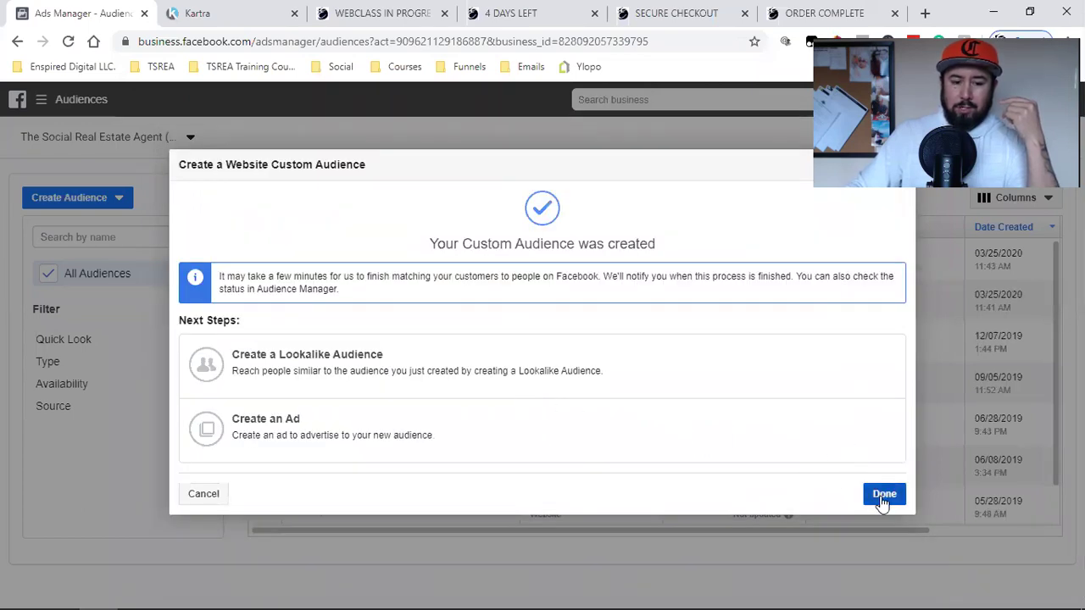
click(881, 495)
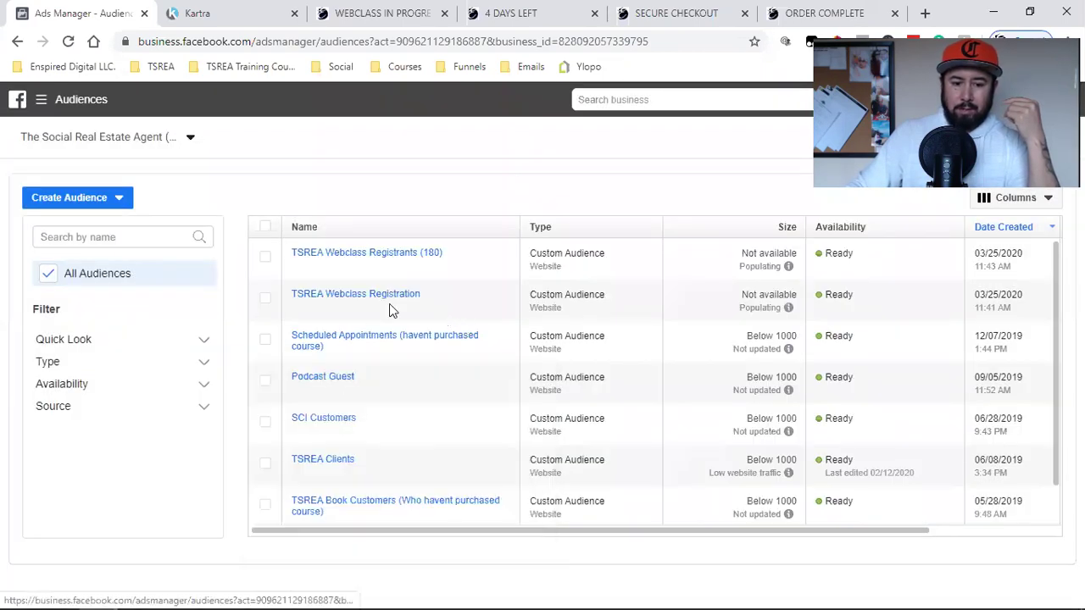
mouse_move(379, 307)
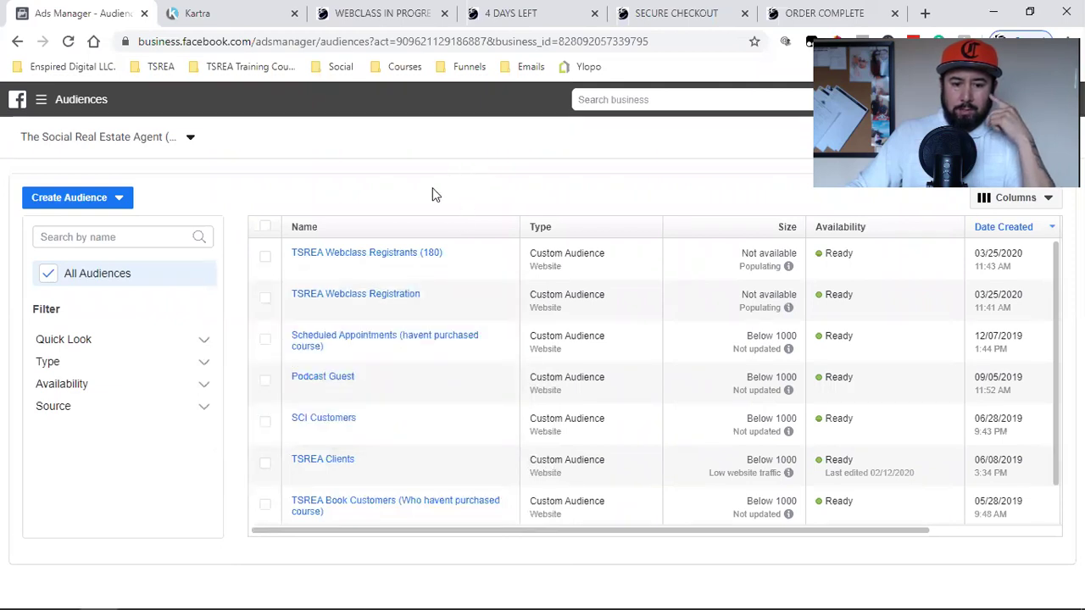
click(358, 253)
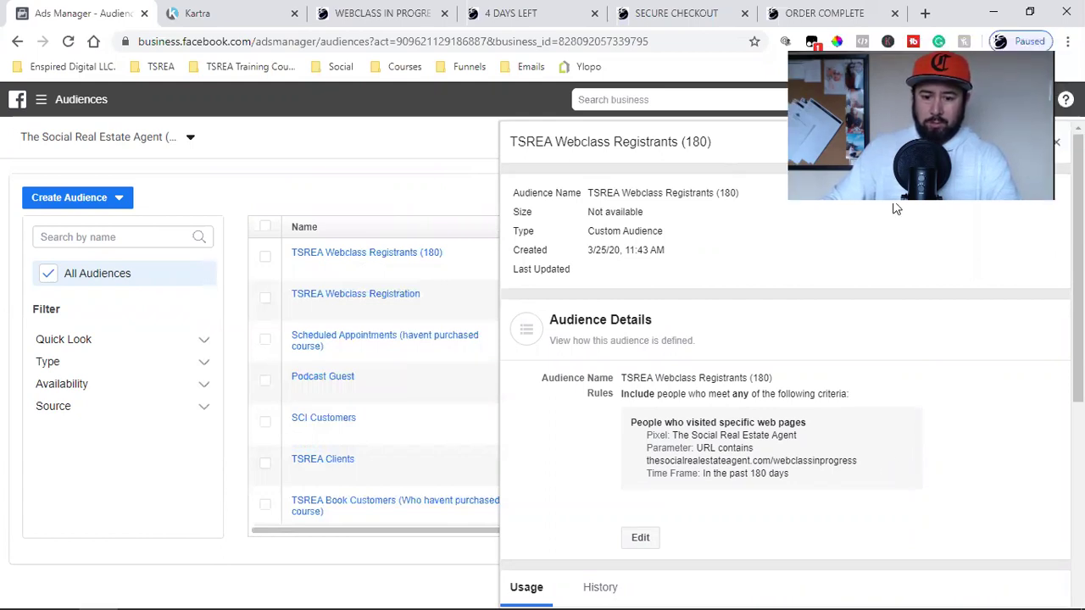
scroll(905, 375, down, 5)
scroll(734, 362, up, 5)
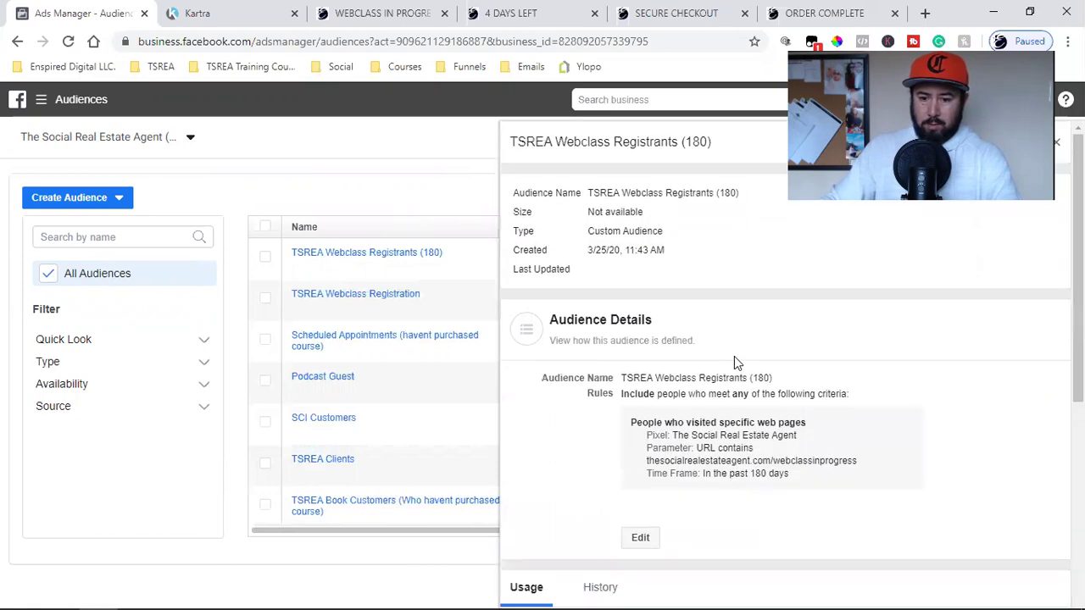
scroll(735, 363, down, 2)
scroll(734, 363, up, 2)
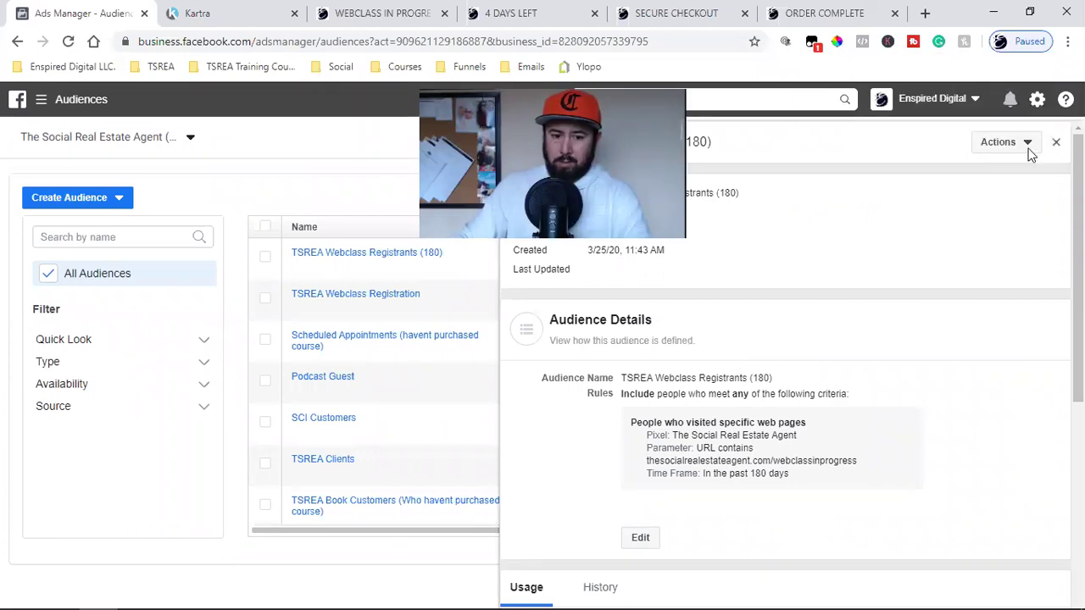
click(1055, 142)
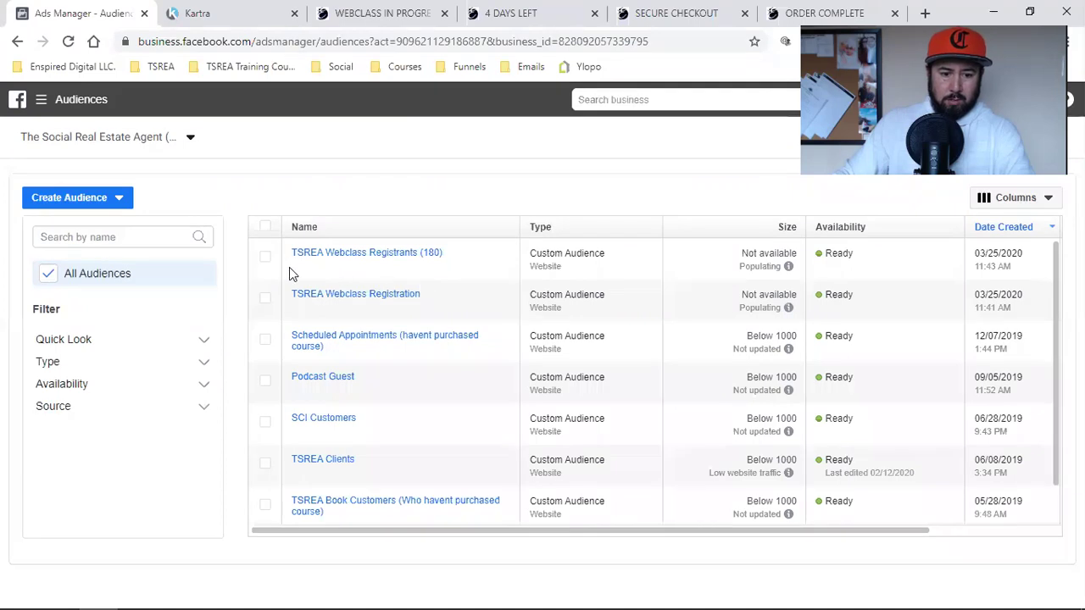
Add thesocialrealestateagent.com/4daysleft, copied from the replay page's address, as another URL value of the TSREA Webclass Registrants (180) audience and update it
click(265, 256)
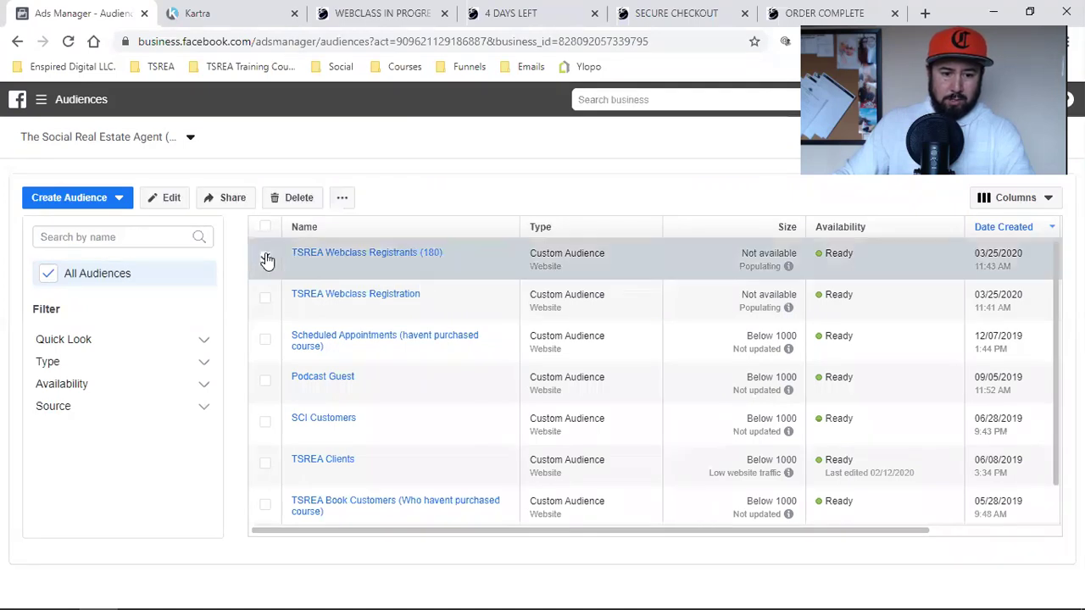
click(170, 197)
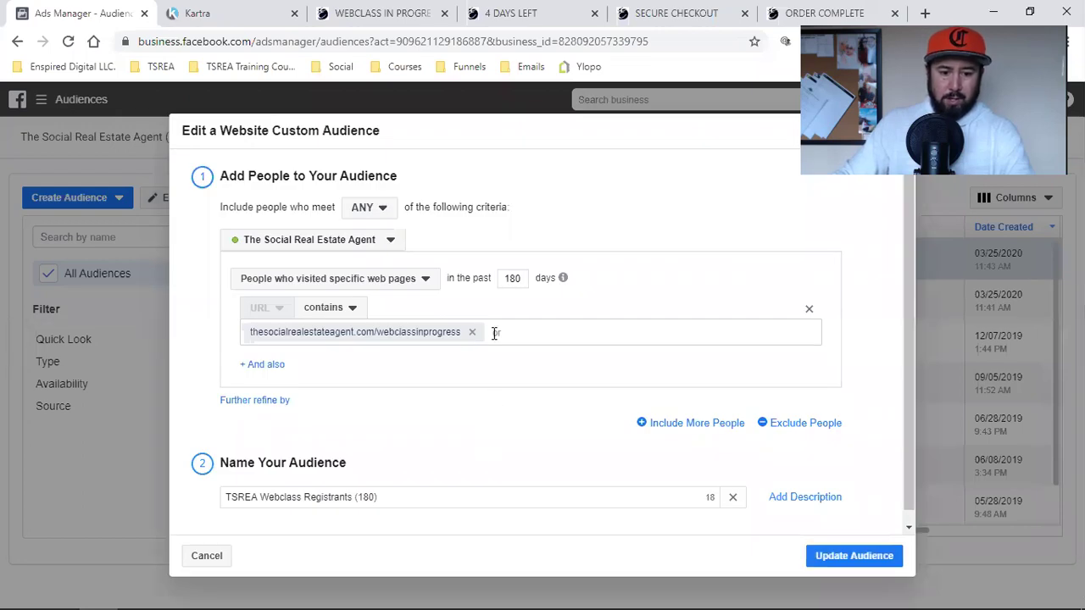
click(428, 7)
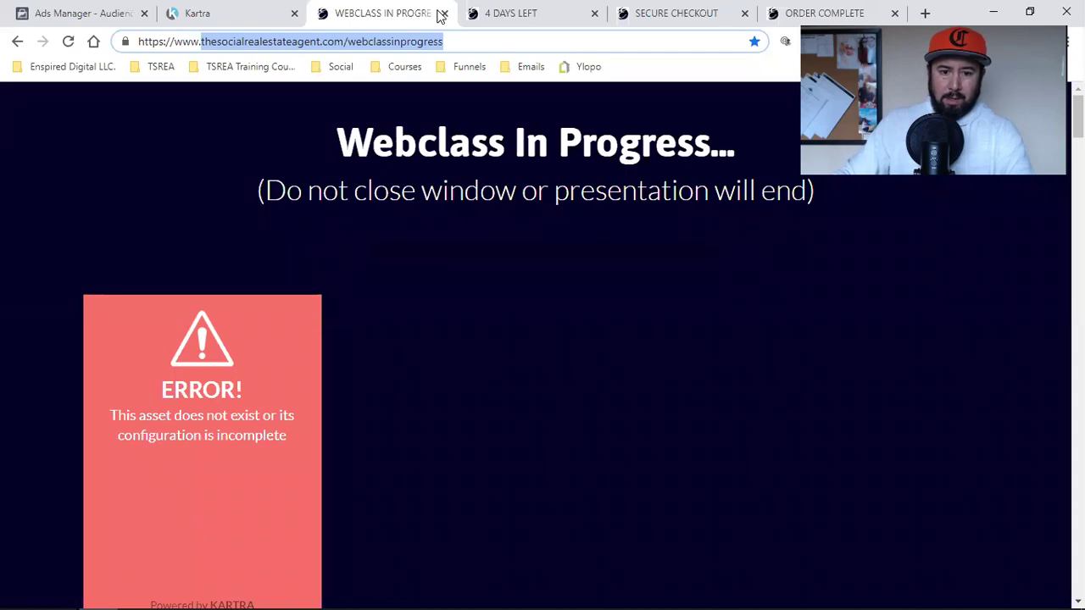
click(441, 13)
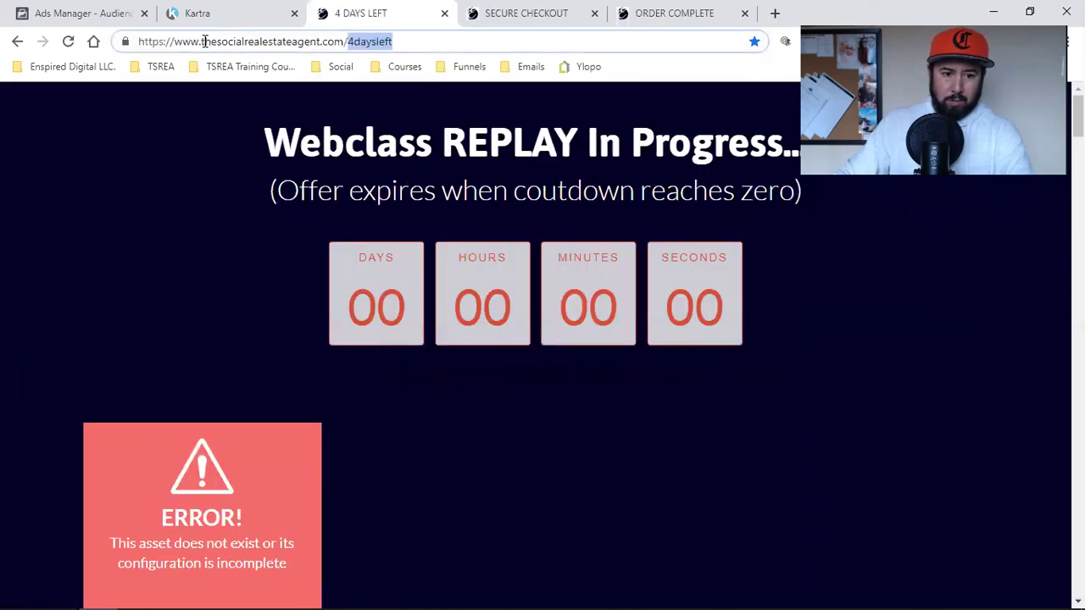
drag(203, 42, 387, 41)
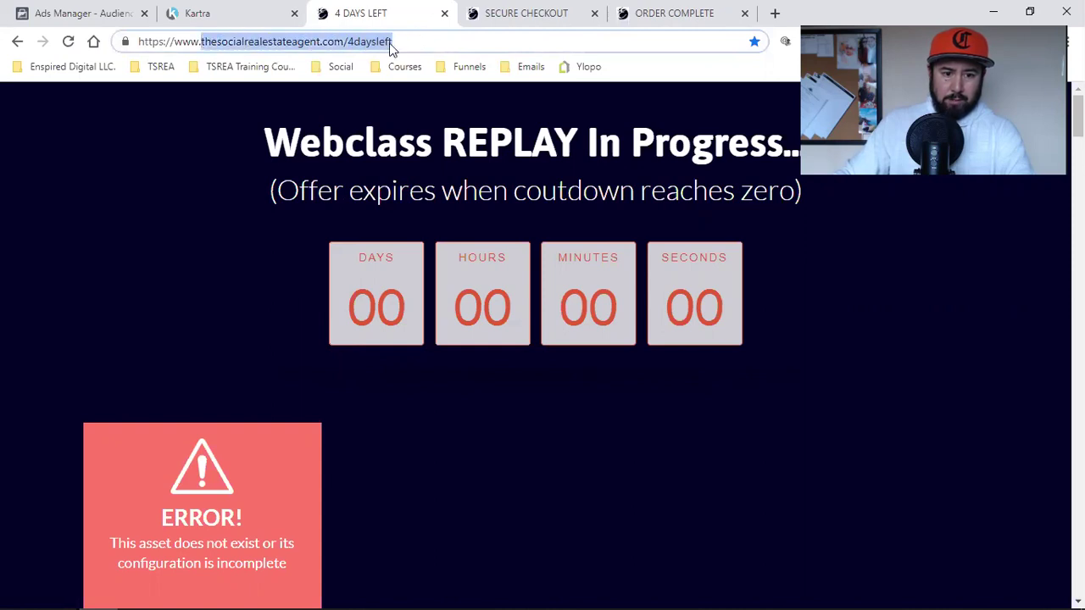
right_click(381, 43)
click(421, 131)
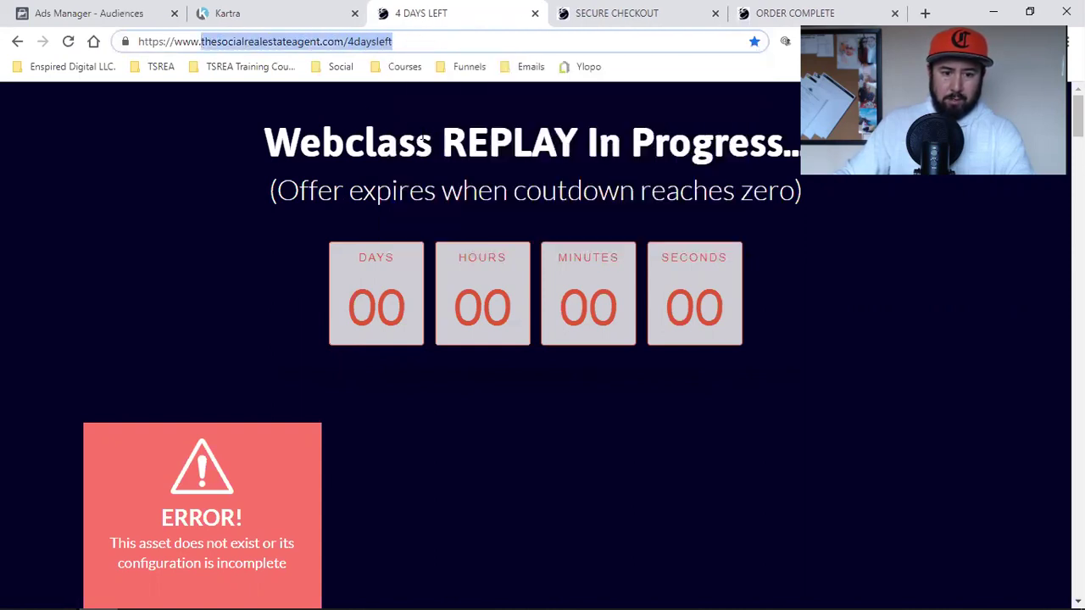
click(93, 12)
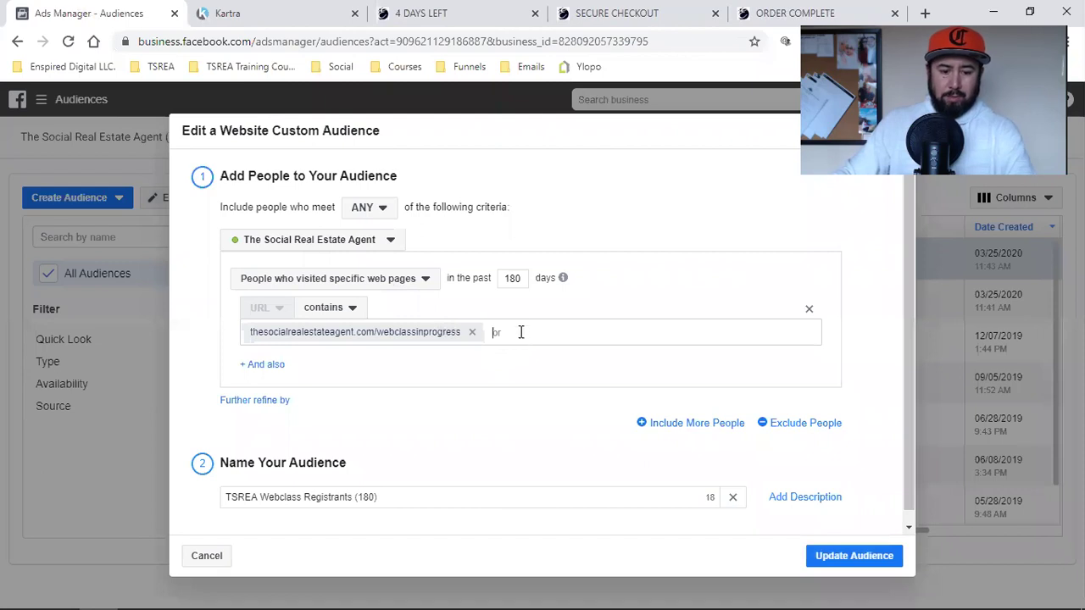
key(ctrl+v)
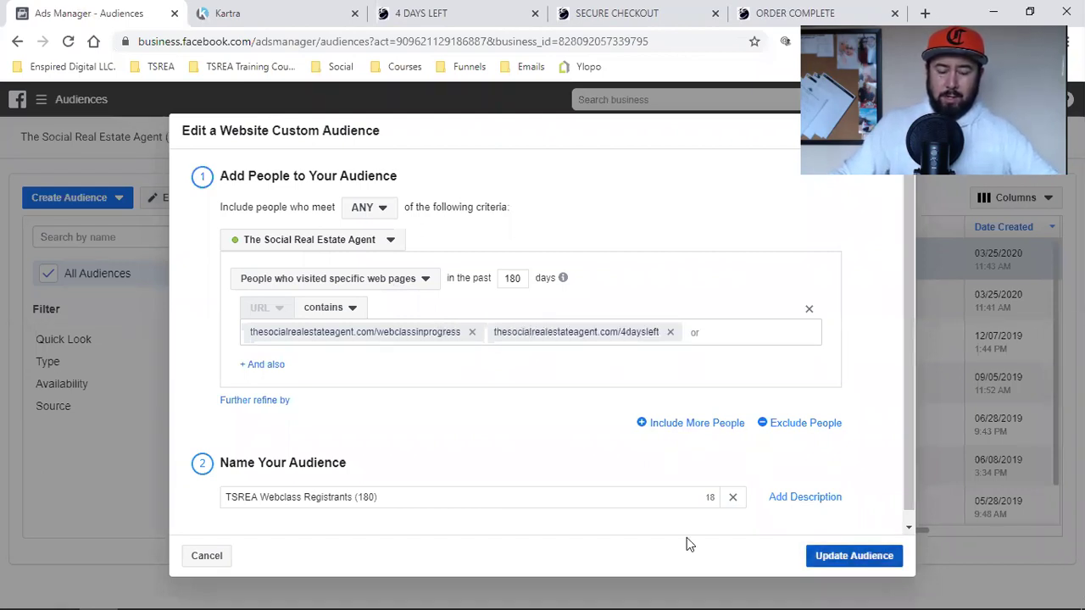
click(855, 557)
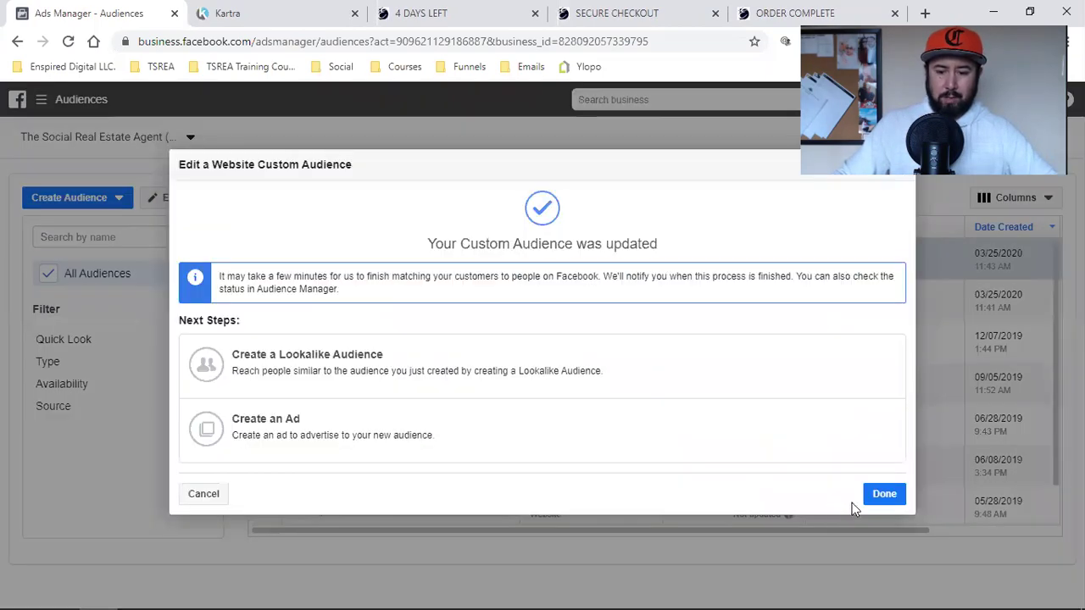
click(868, 498)
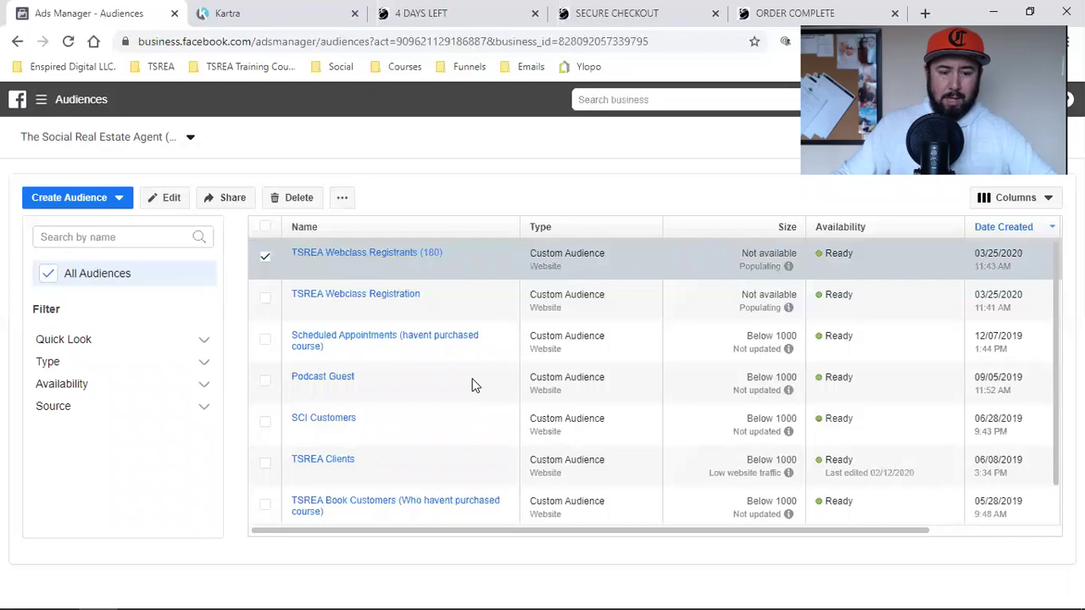
Close the 4 Days Left page and copy thesocialrealestateagent.com/webclasscheckout from the secure checkout page's address
click(535, 14)
click(477, 10)
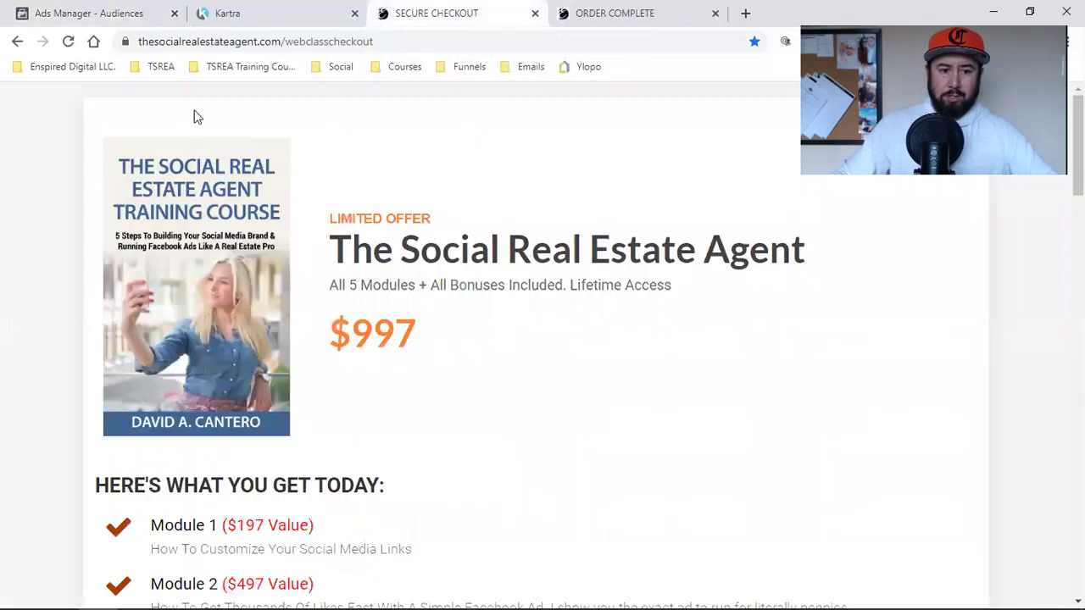
double_click(262, 44)
drag(201, 40, 479, 66)
right_click(386, 41)
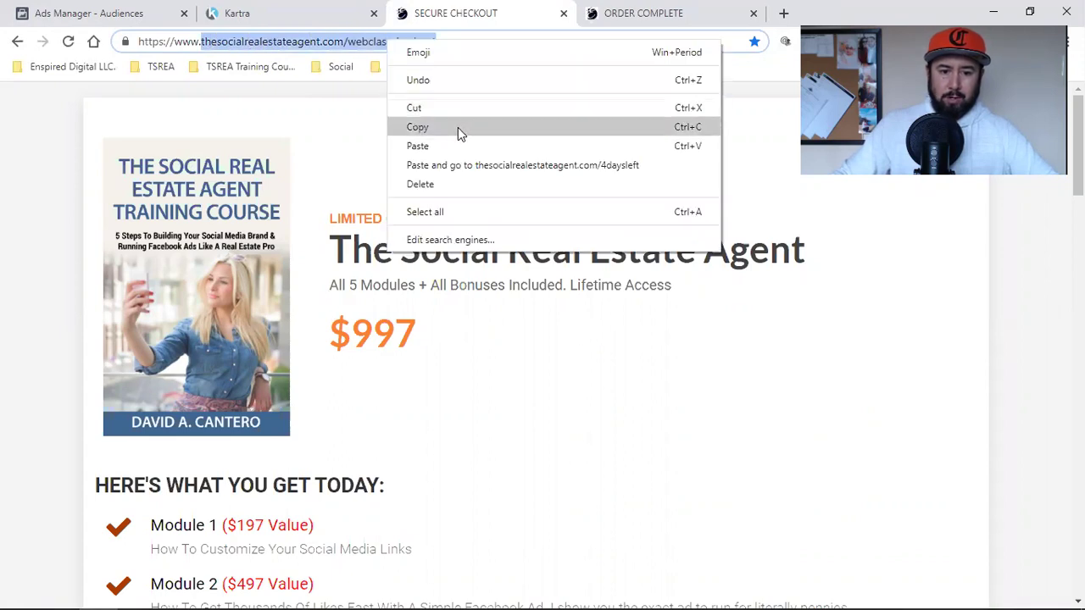
click(458, 127)
click(653, 10)
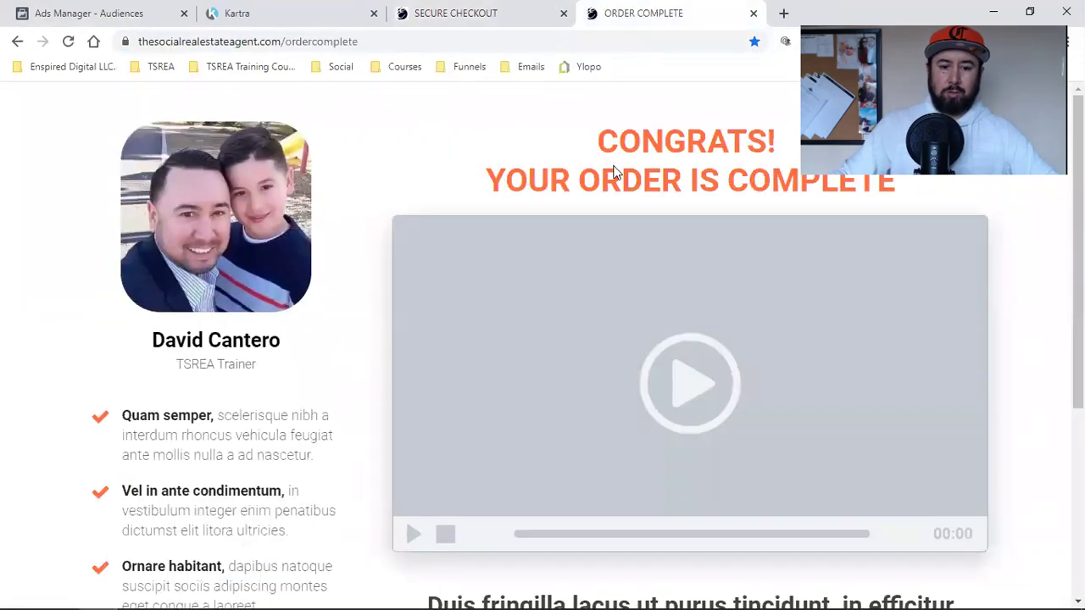
Start another website custom audience in Ads Manager, including people who visited specific web pages in the past 180 days
click(133, 14)
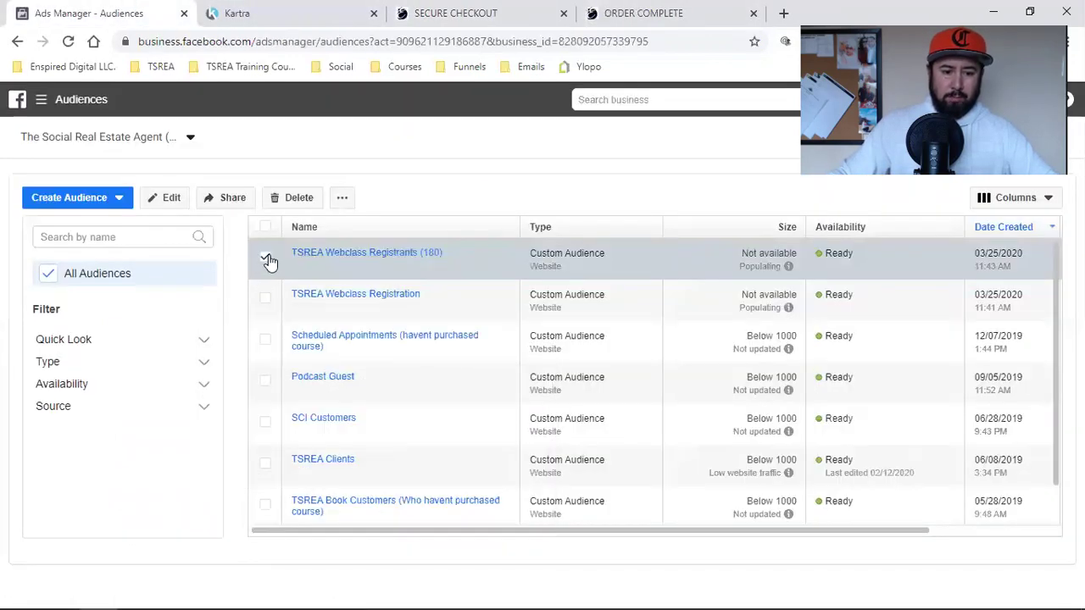
click(82, 197)
click(110, 225)
click(289, 219)
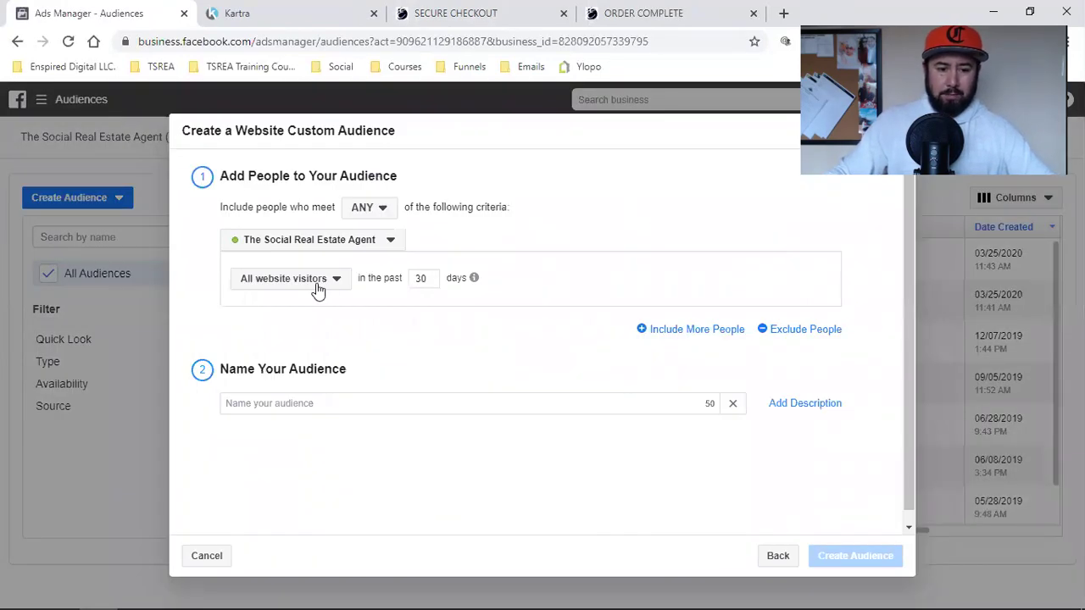
click(318, 289)
click(303, 360)
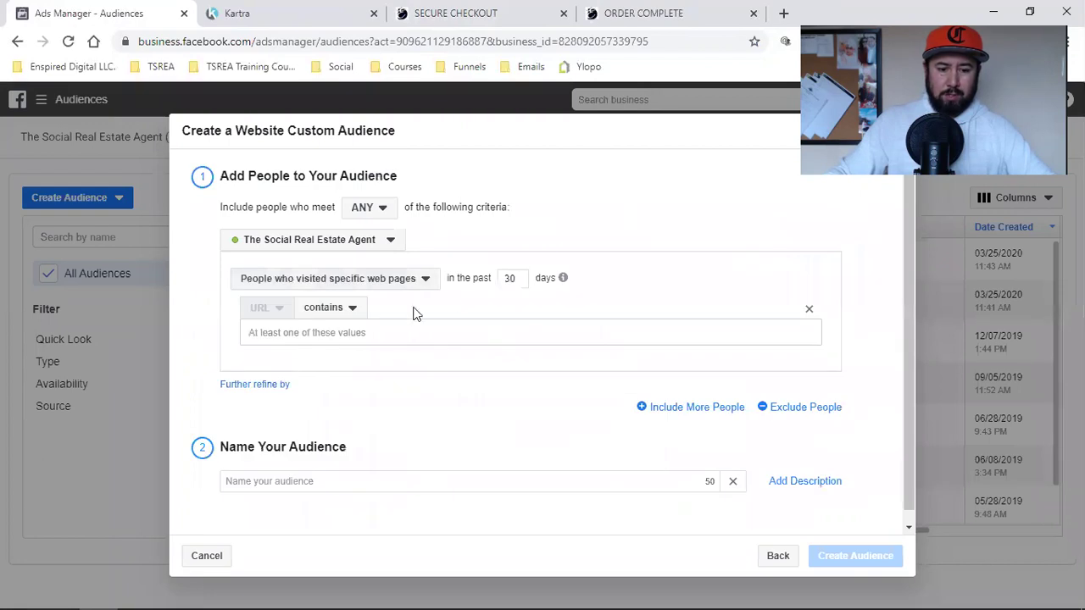
text(180)
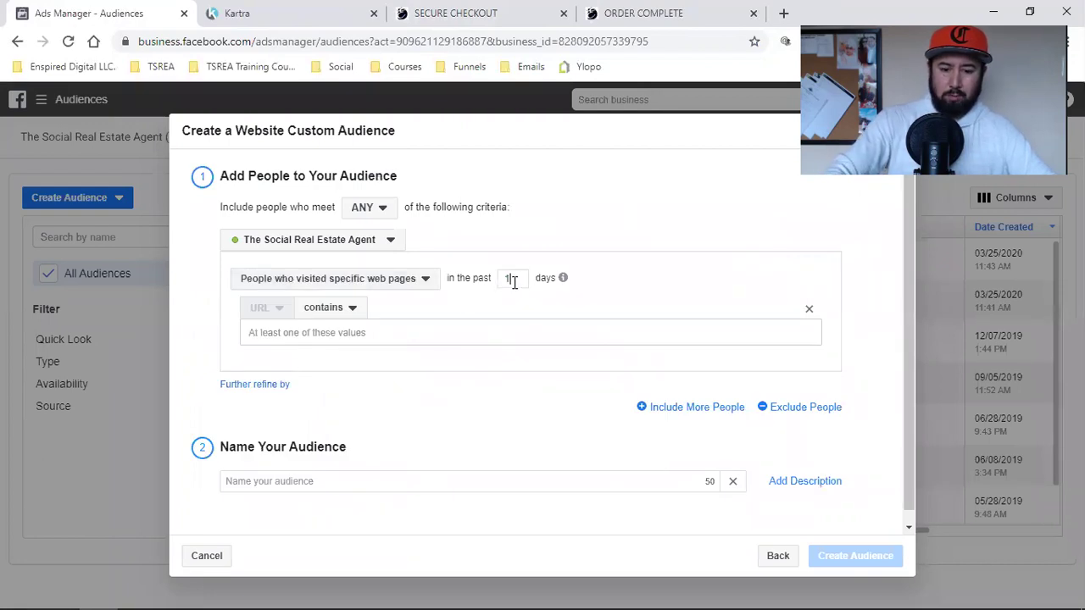
mouse_move(564, 278)
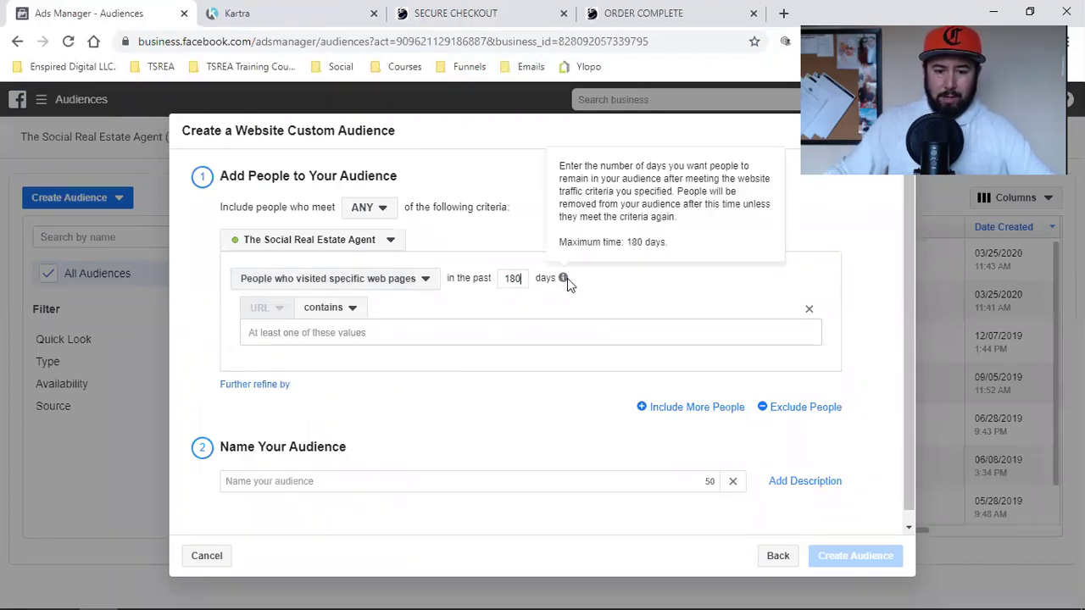
Add the copied webclasscheckout address as the URL contains value, name the audience "TSREA ATC", and create it
click(305, 331)
key(ctrl+v)
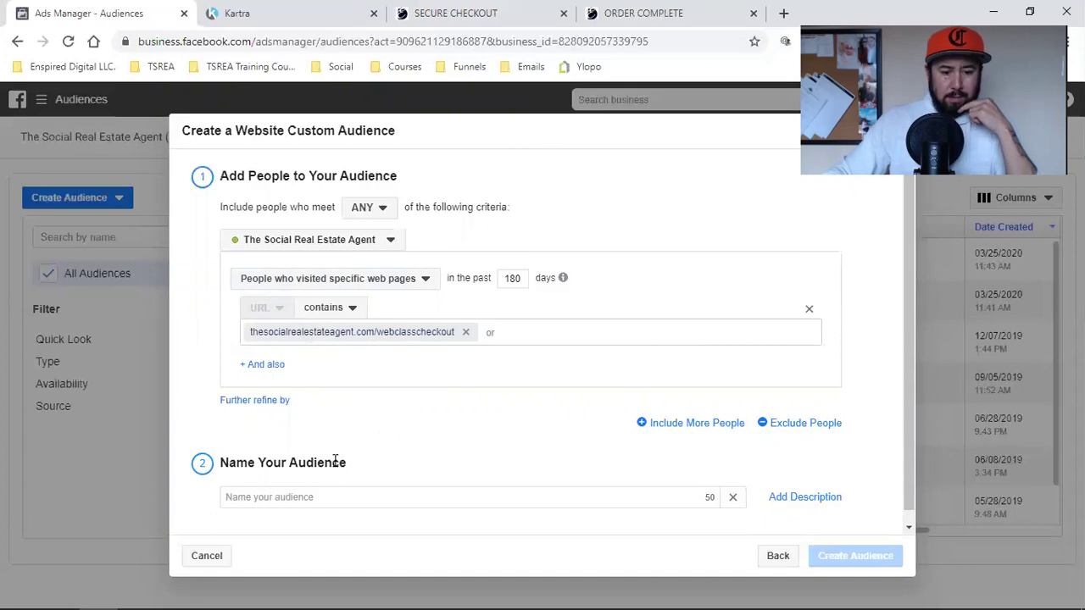
click(292, 500)
text(TSREA)
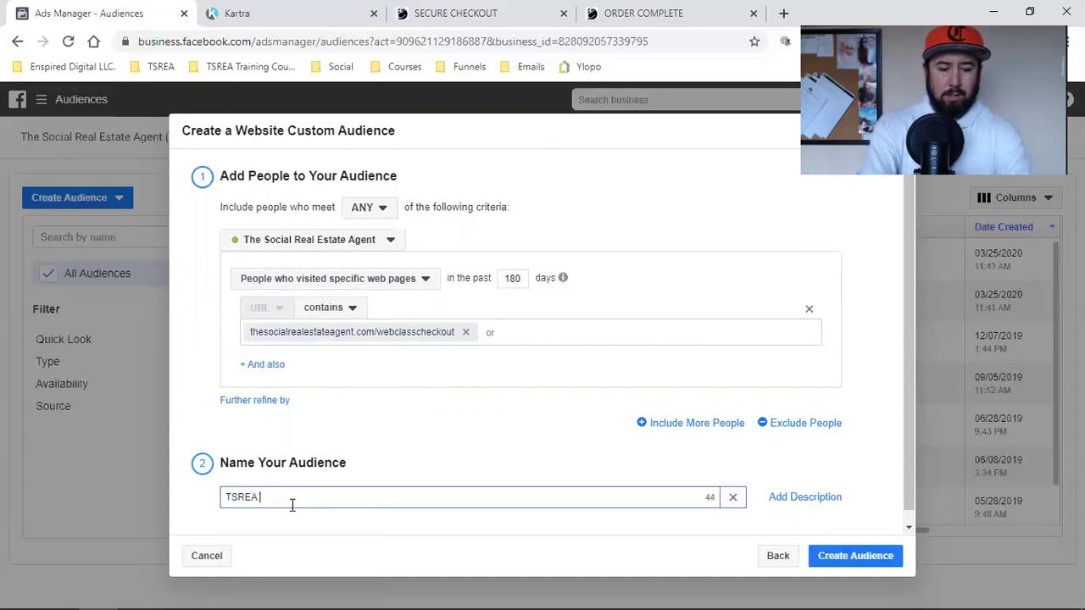
text( ATC)
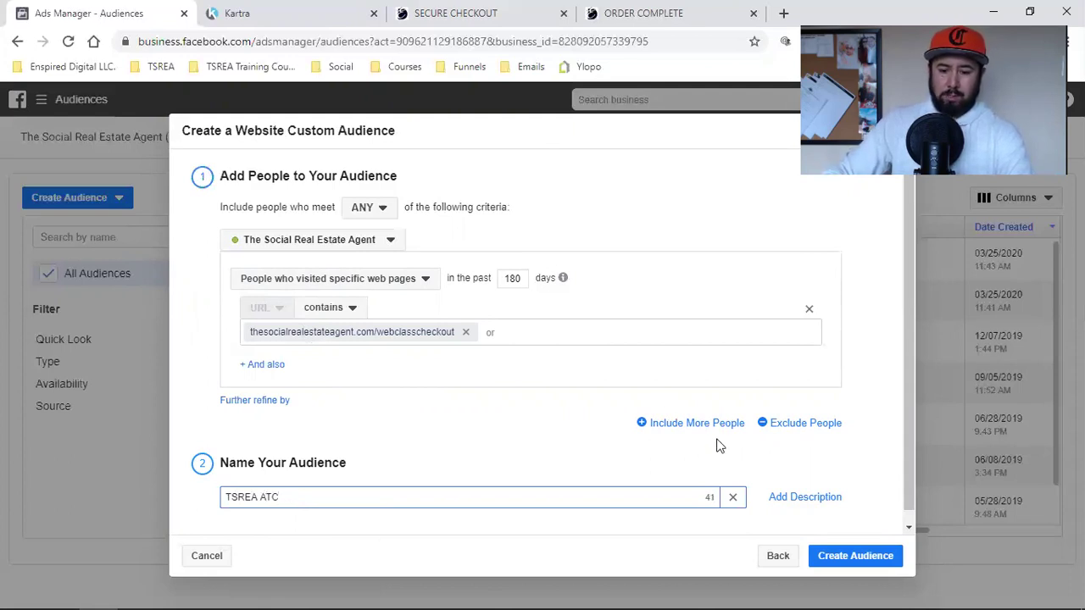
click(860, 556)
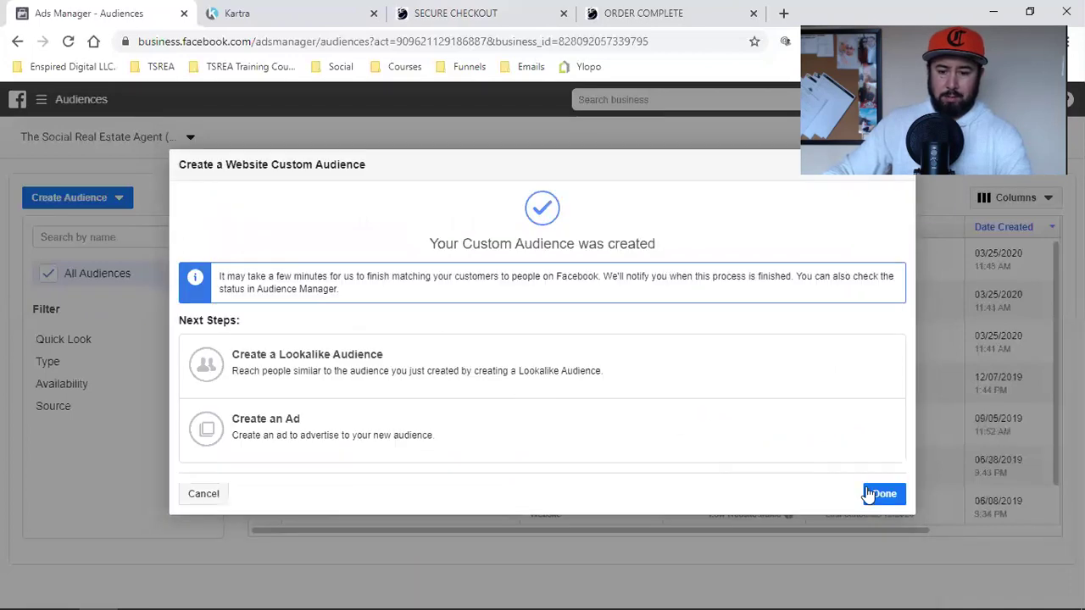
key(Escape)
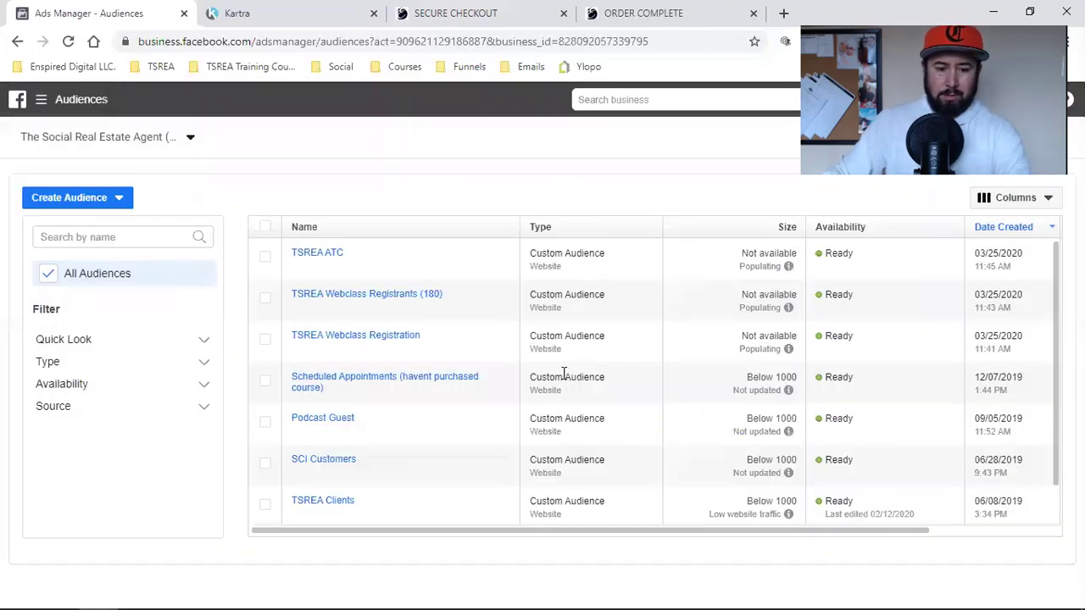
Close the secure checkout page and copy thesocialrealestateagent.com/ordercomplete from the order complete page's address
mouse_move(465, 343)
click(449, 12)
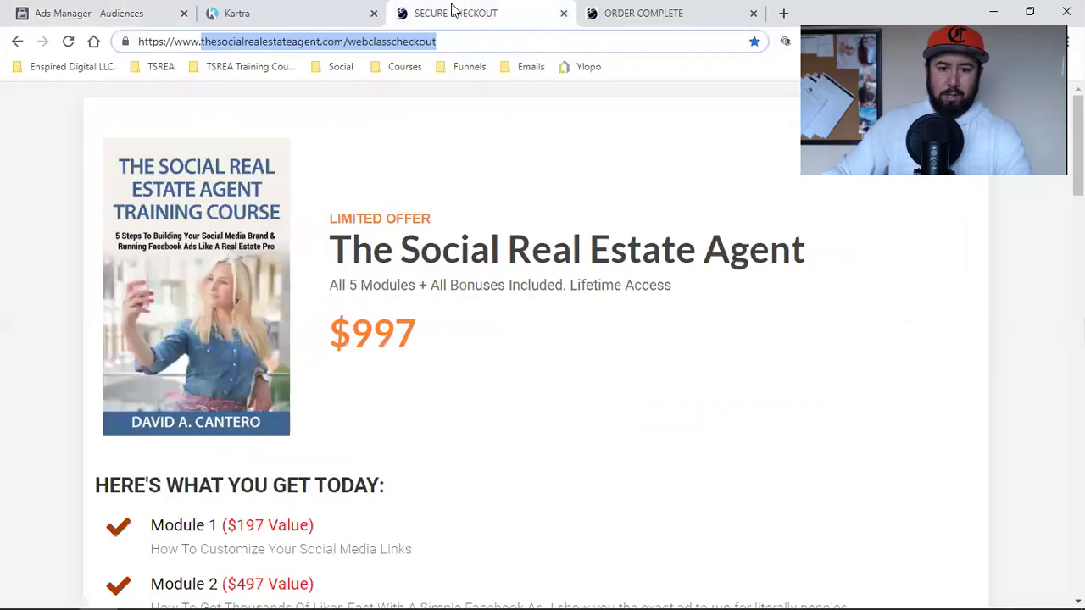
click(563, 15)
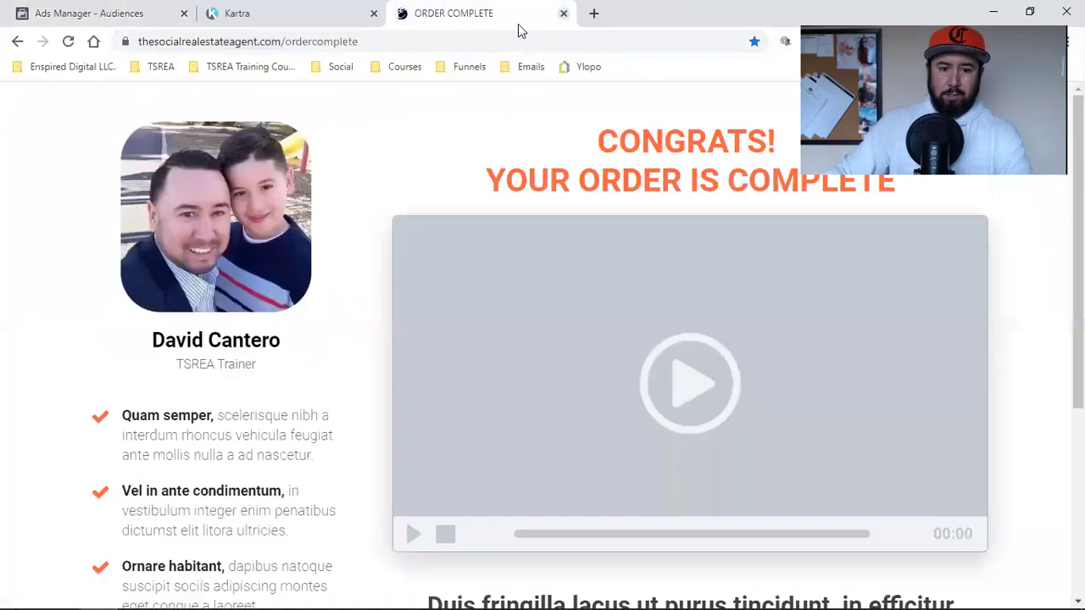
double_click(343, 49)
drag(203, 47, 447, 46)
right_click(388, 48)
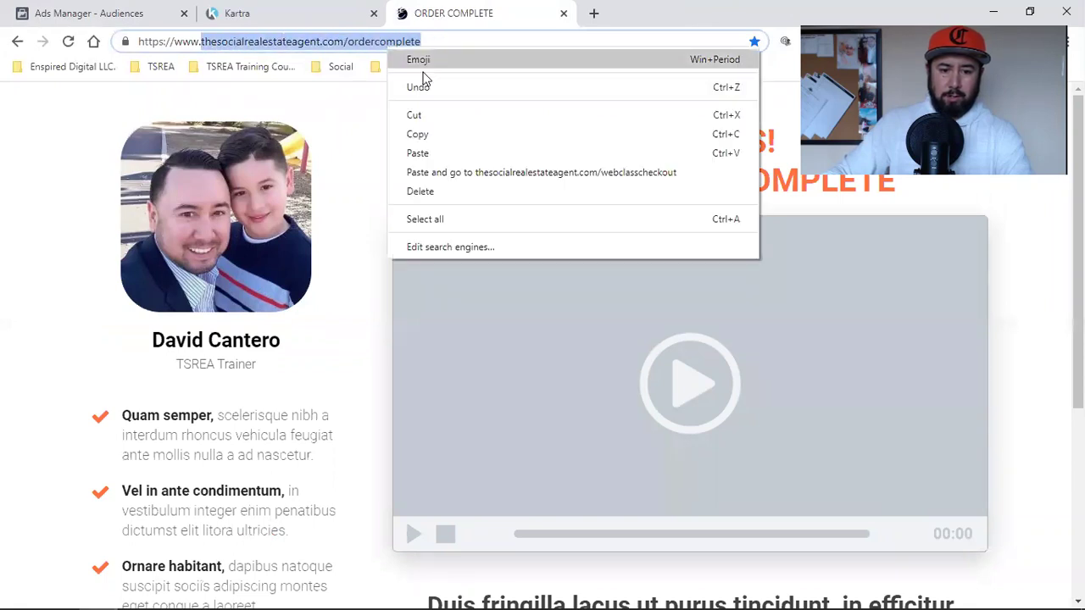
click(451, 133)
Start a new website custom audience in Ads Manager for people who visited specific web pages in the past 180 days
click(78, 12)
click(115, 207)
click(297, 217)
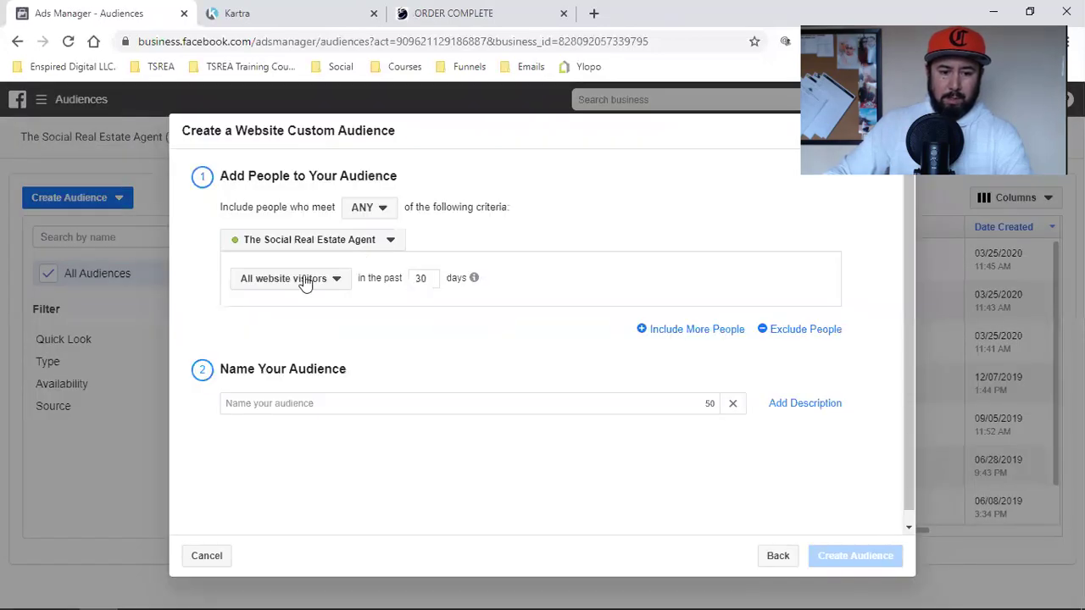
click(304, 279)
double_click(420, 278)
text(180)
click(314, 283)
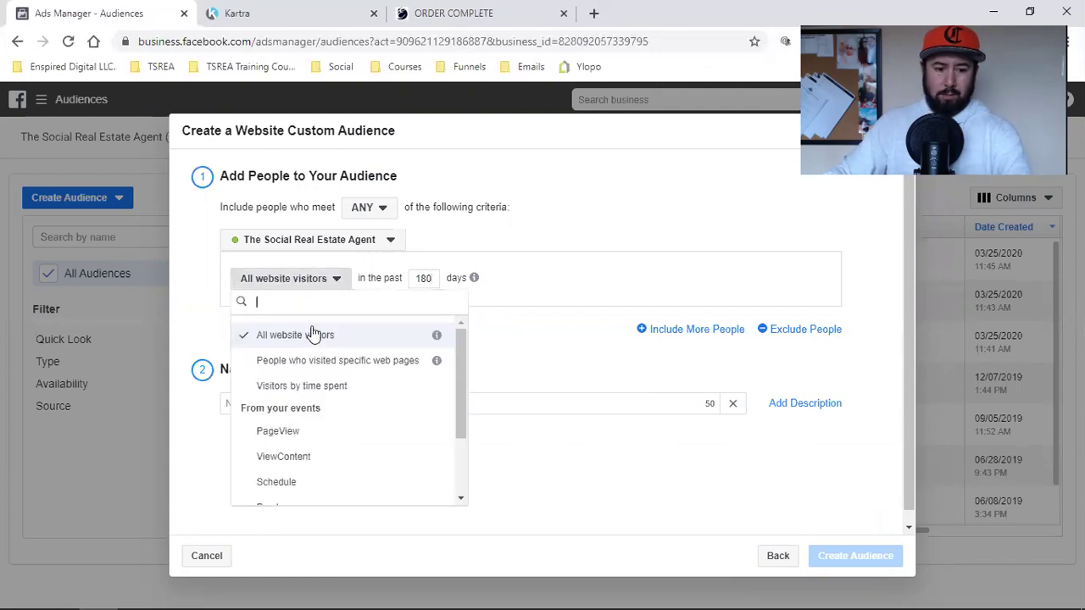
click(303, 361)
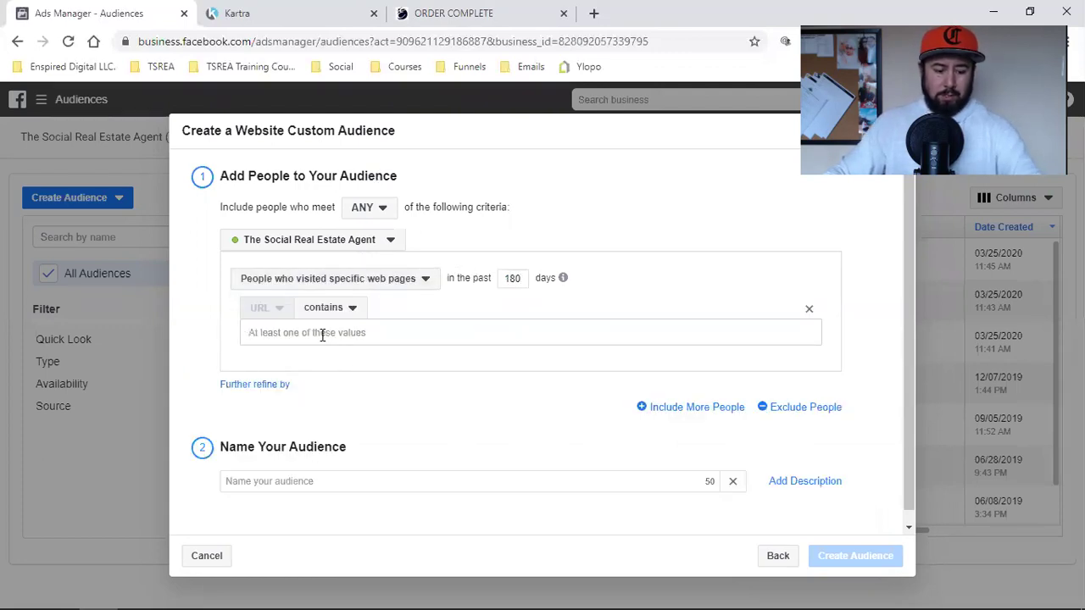
Add the copied ordercomplete address as the URL contains value, name the audience "TSREA Course Students", and create it
key(ctrl+v)
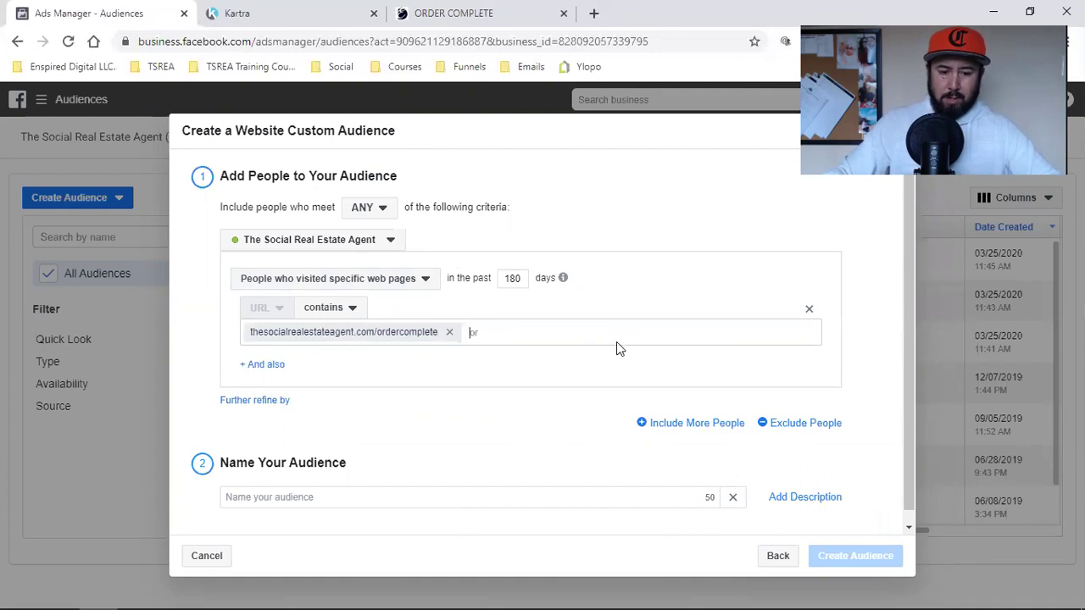
scroll(616, 341, down, 1)
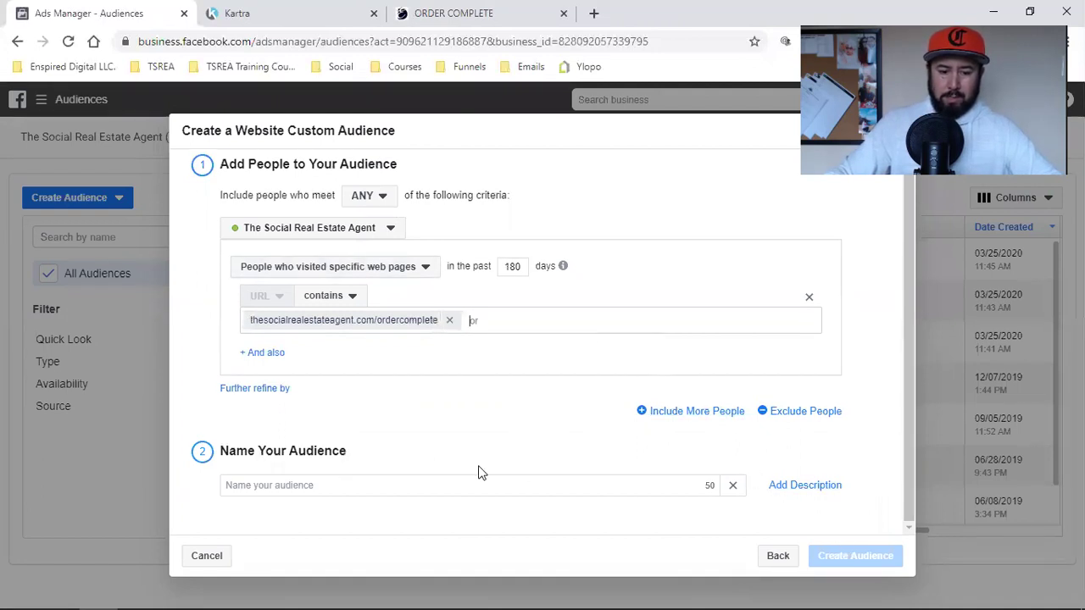
click(378, 482)
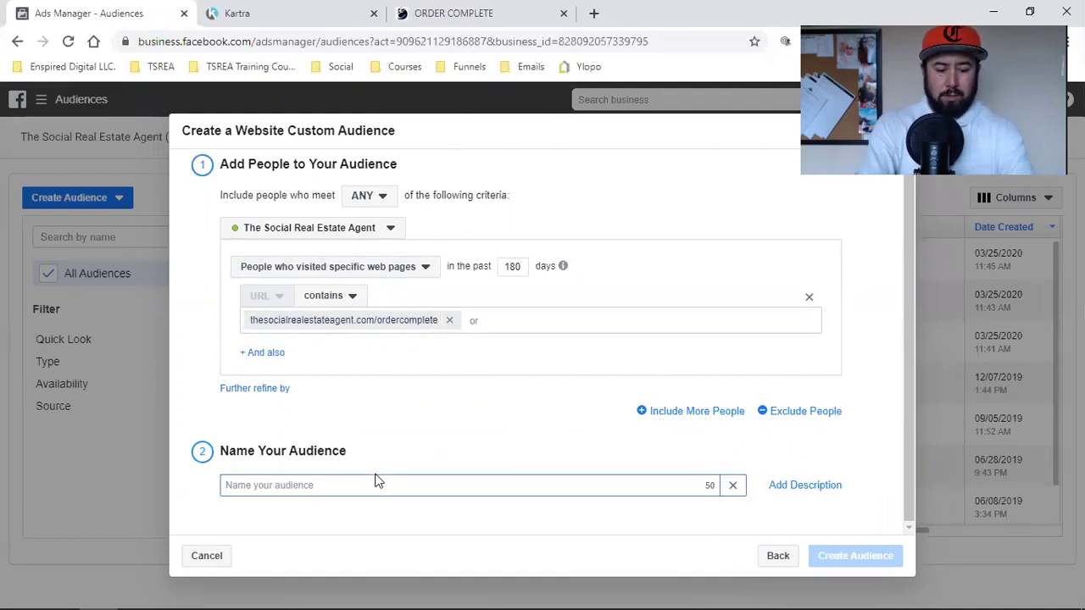
text(TSREA Course St)
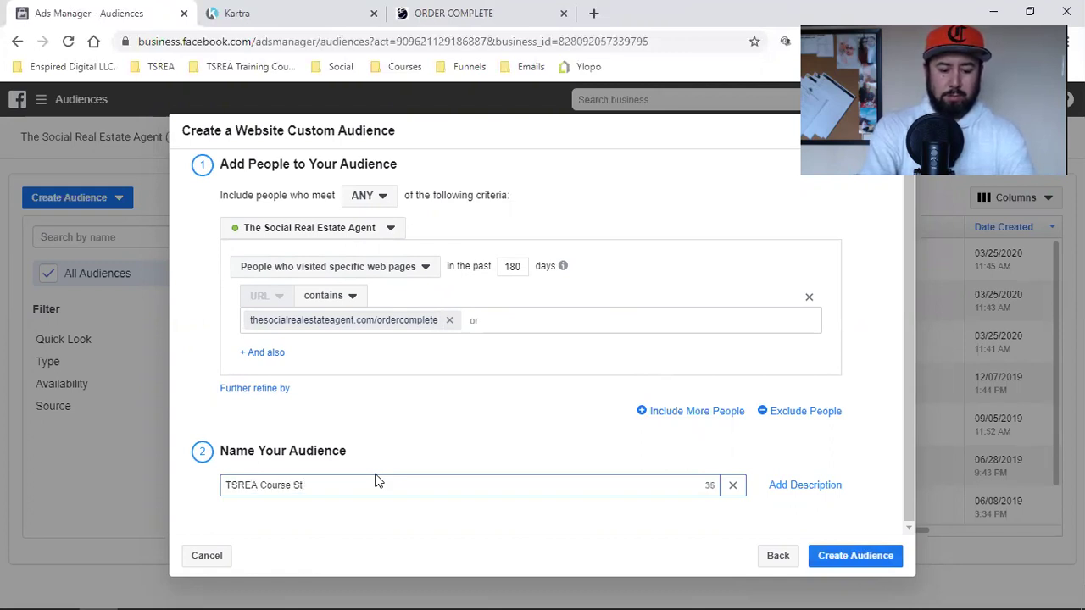
text(udents)
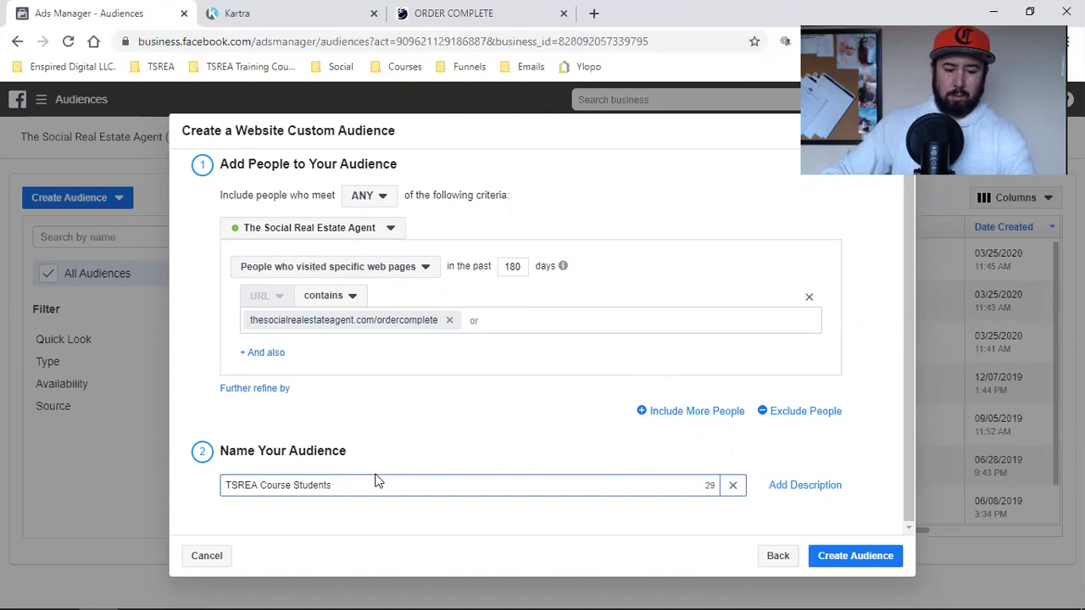
click(882, 556)
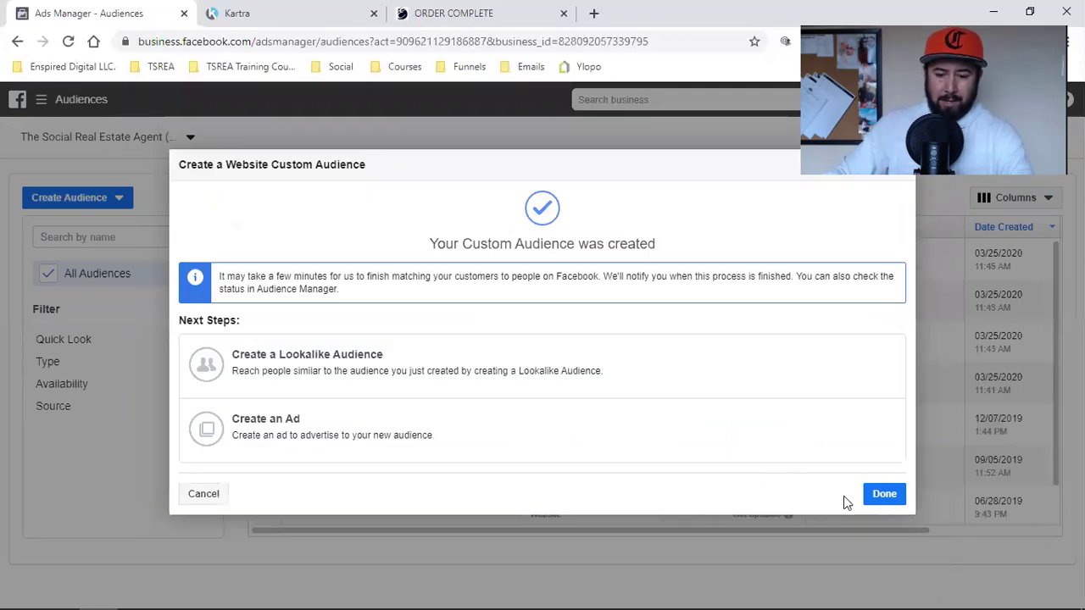
click(884, 496)
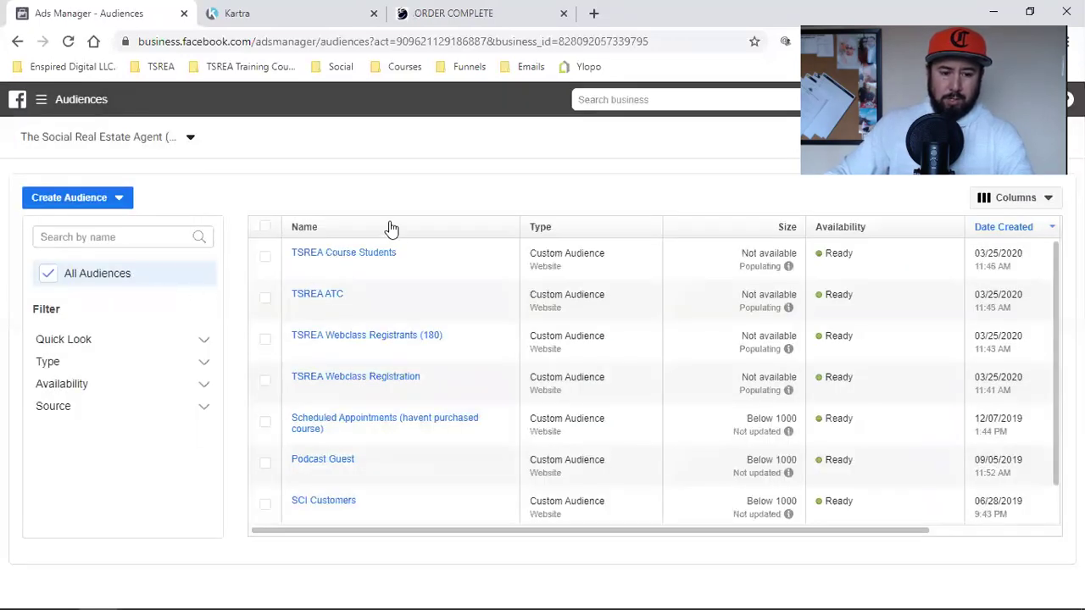
Edit the TSREA ATC audience to exclude people who visited specific web pages in the past 180 days
mouse_move(343, 252)
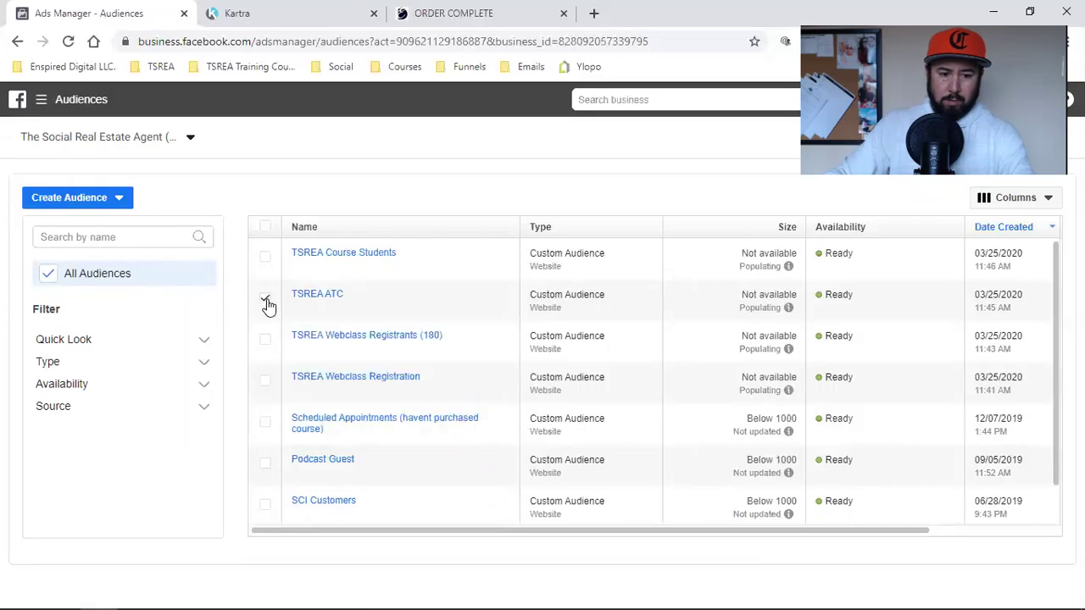
click(267, 302)
click(163, 197)
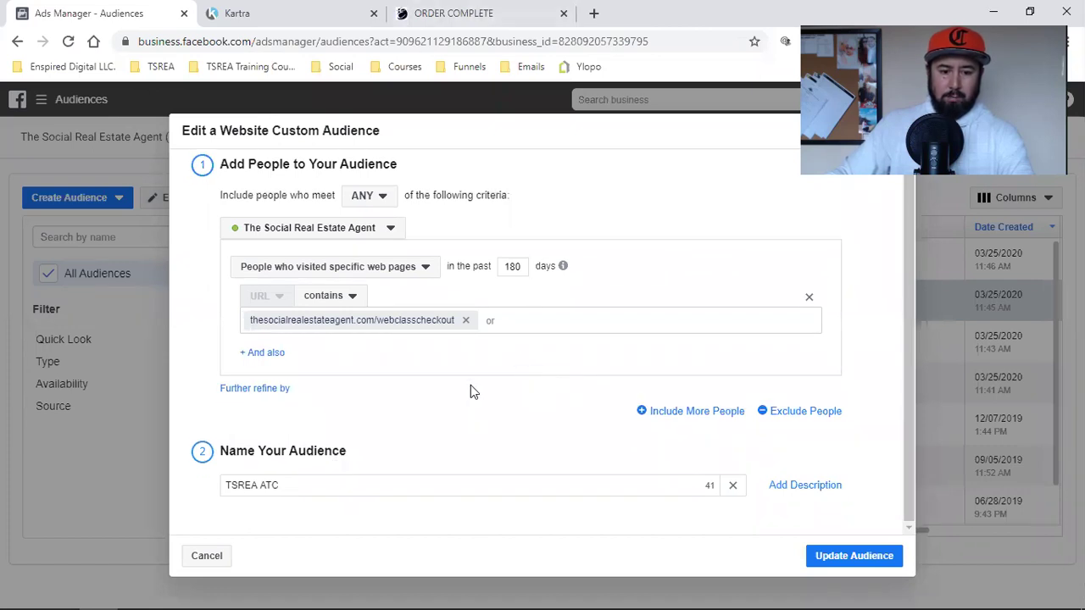
click(804, 412)
scroll(523, 422, down, 2)
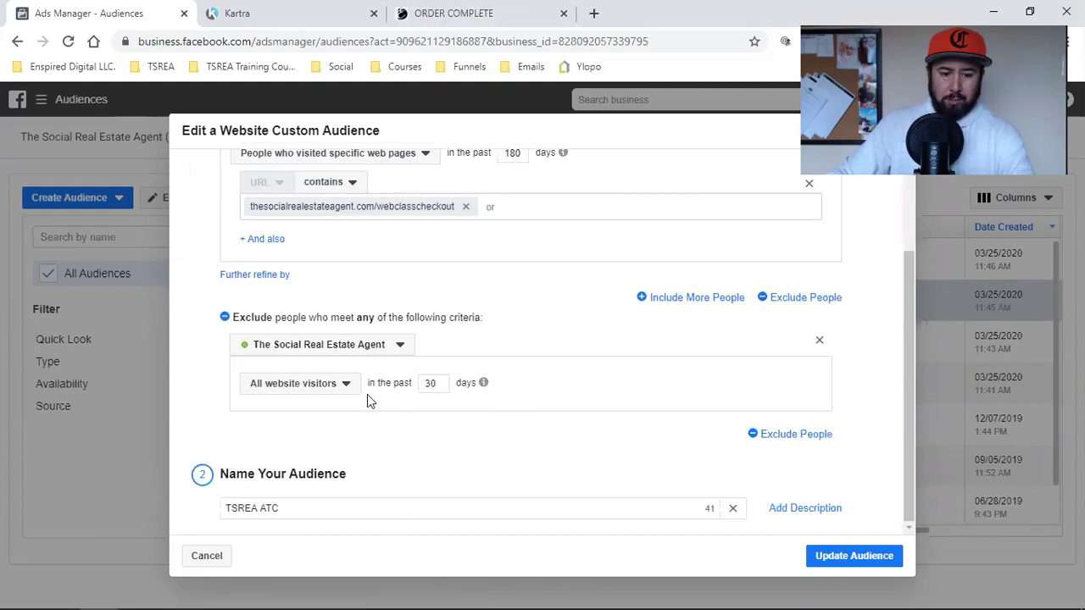
click(311, 385)
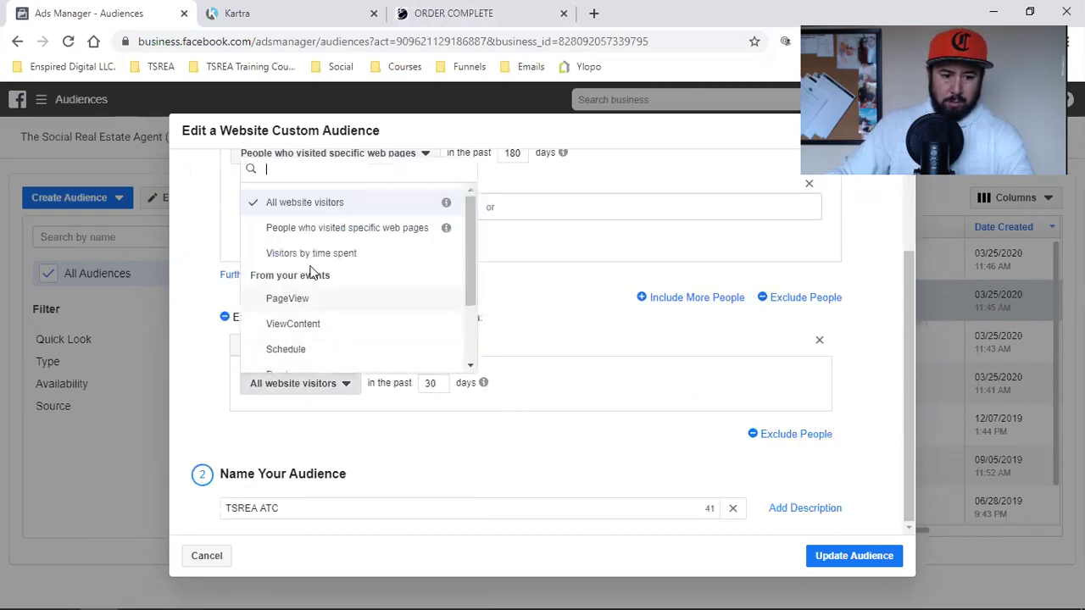
click(345, 229)
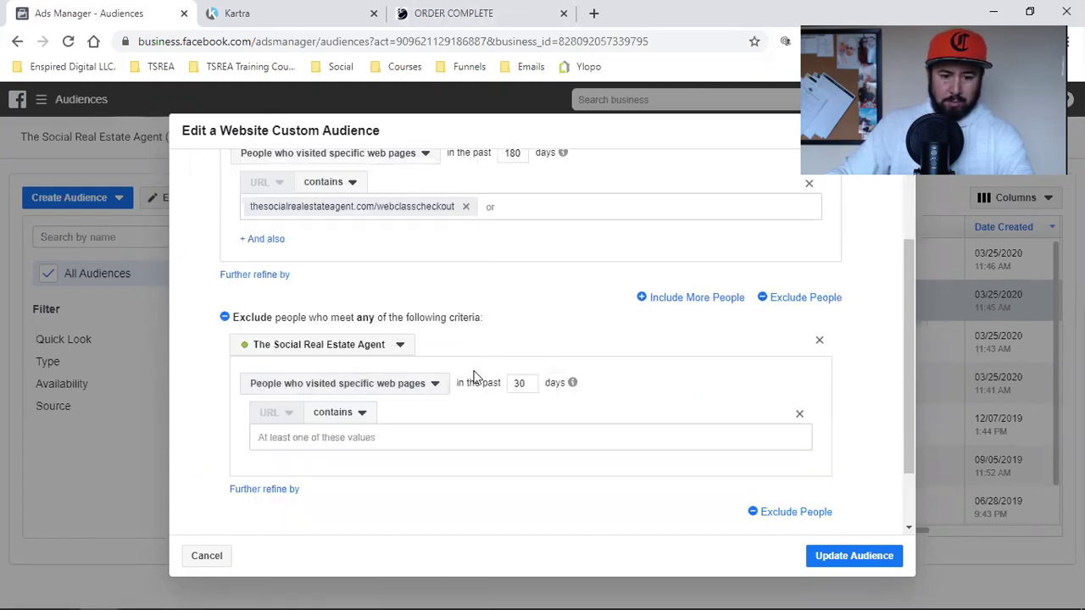
click(515, 383)
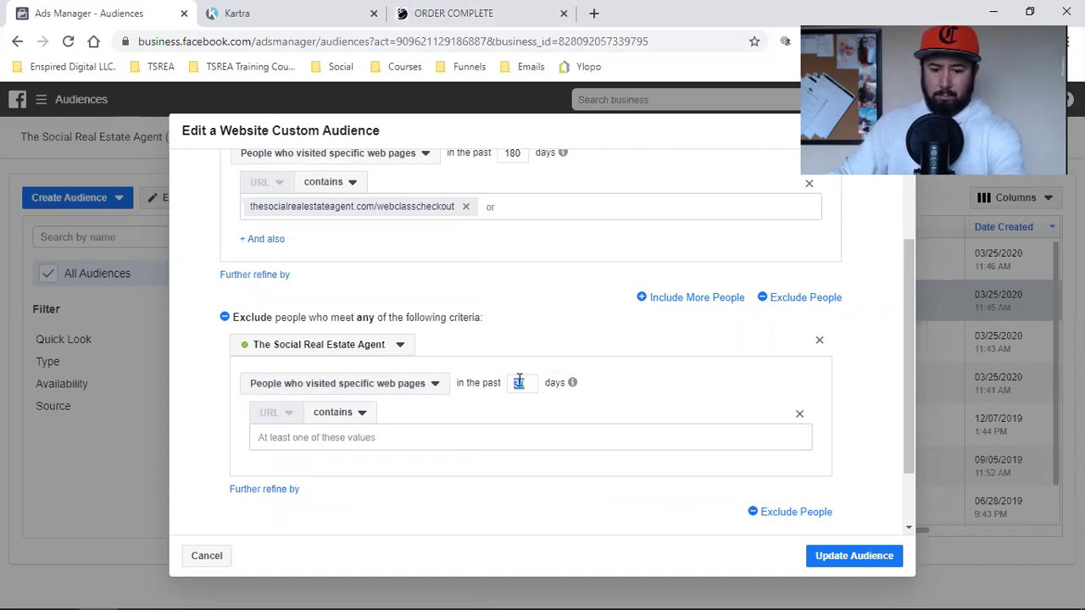
text(180)
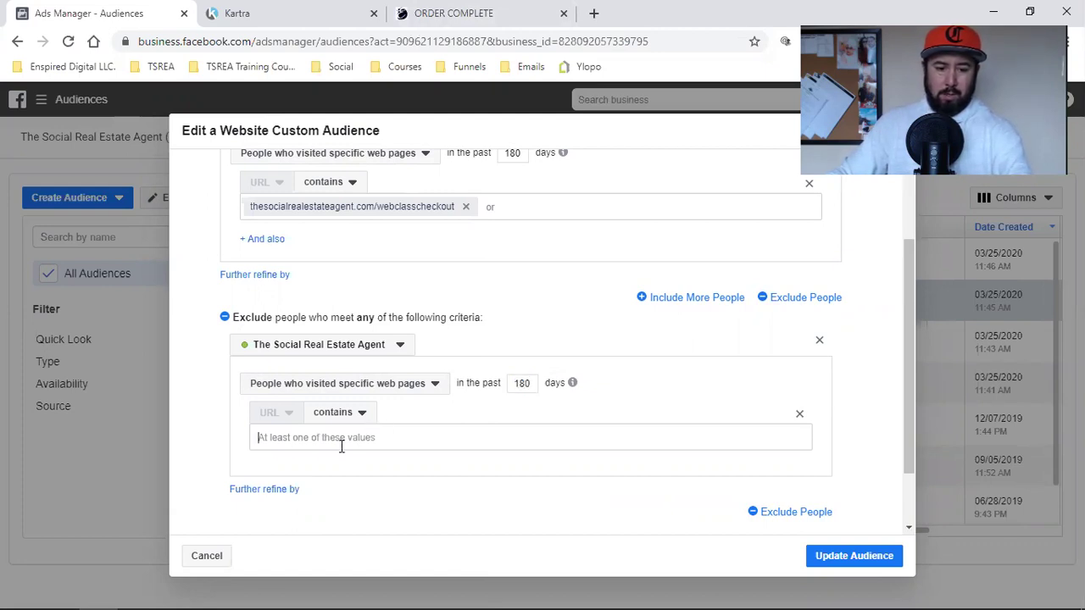
Copy thesocialrealestateagent.com/ordercomplete again from the order complete page's address and return to the audience being edited in Ads Manager
click(454, 13)
click(286, 49)
right_click(287, 51)
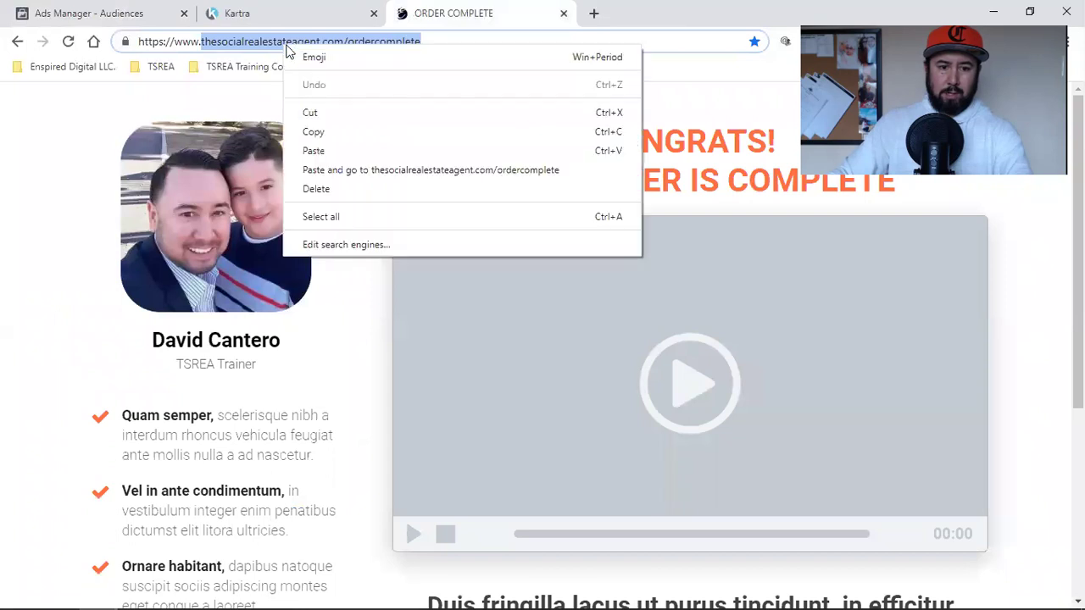
click(314, 131)
click(156, 10)
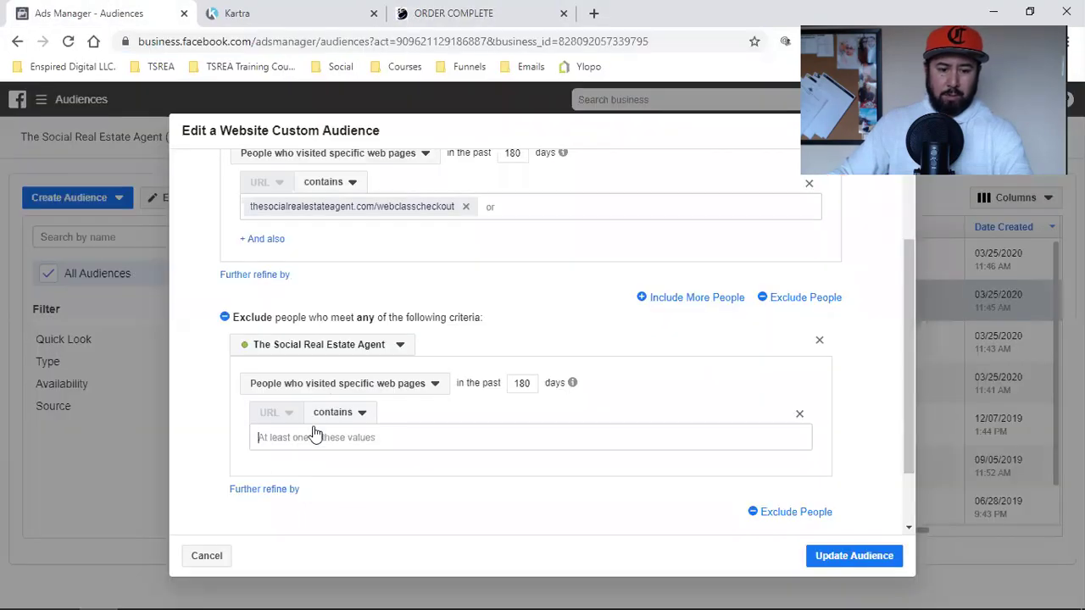
Add the copied ordercomplete address as the excluded URL value of the TSREA ATC audience and update it
key(ctrl+v)
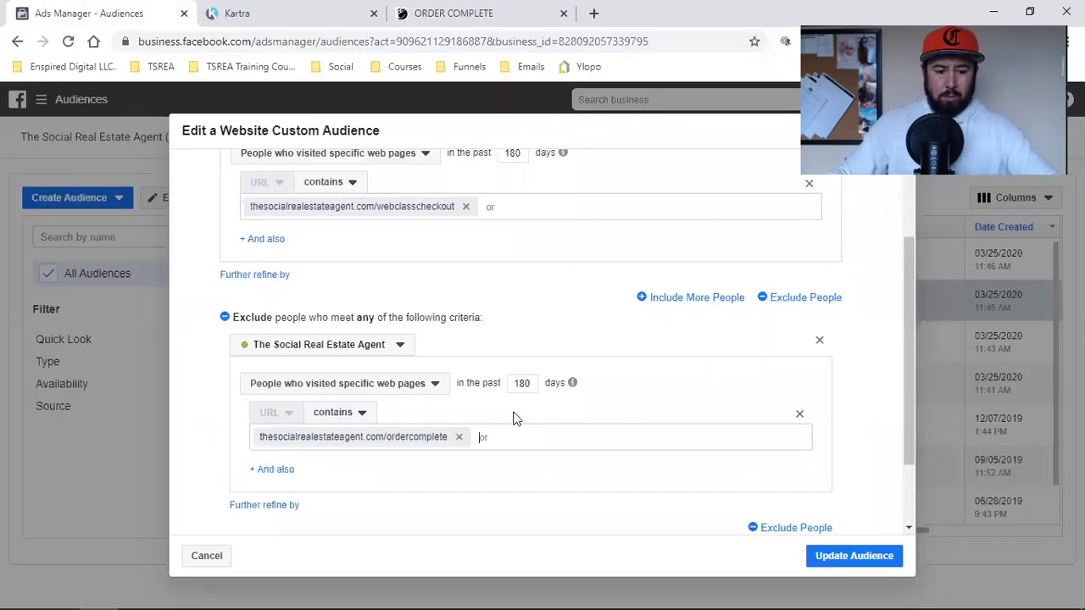
scroll(543, 415, down, 2)
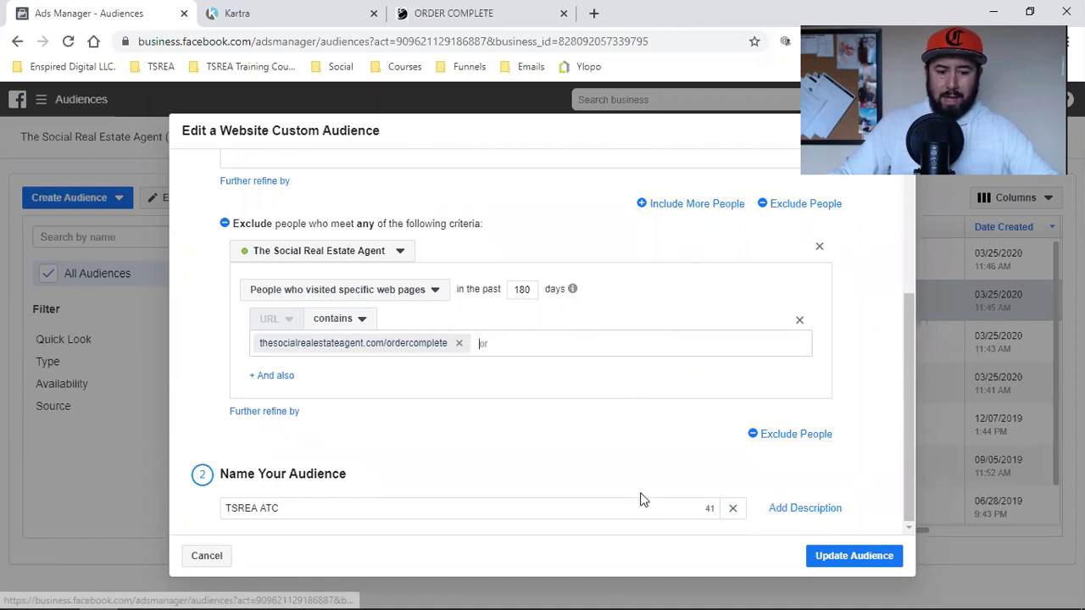
scroll(642, 501, up, 5)
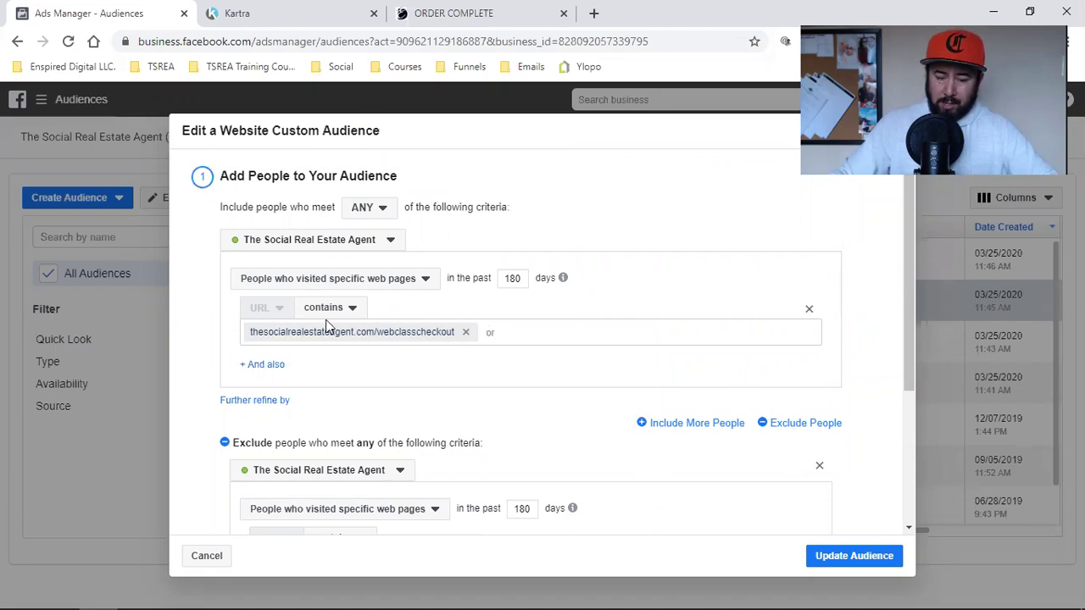
scroll(327, 327, down, 3)
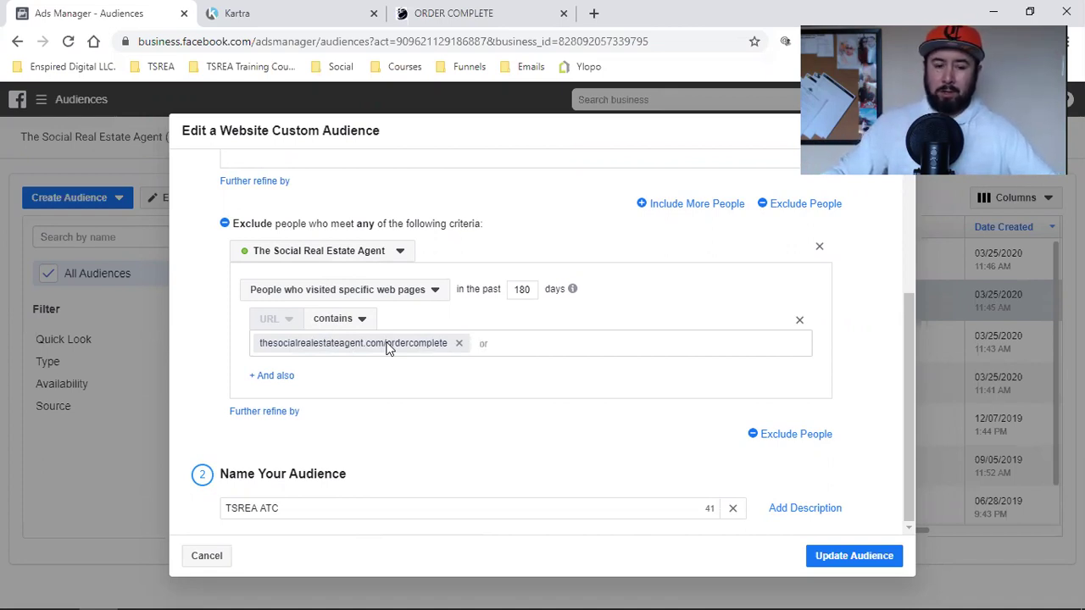
click(845, 557)
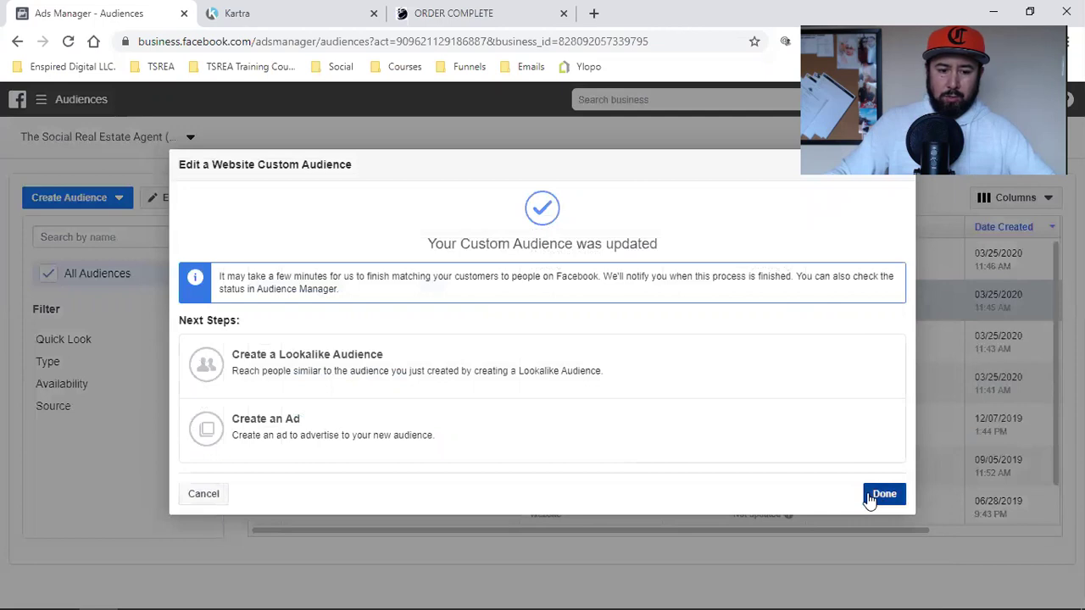
click(882, 494)
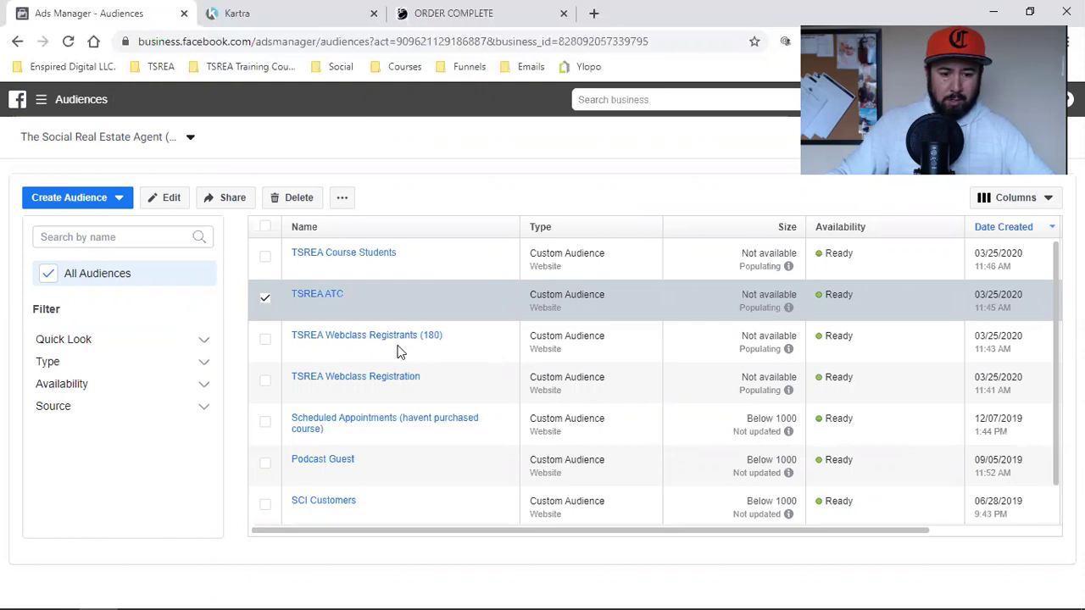
Edit the TSREA Webclass Registrants (180) audience instead, excluding people who visited specific web pages in the past 180 days
click(265, 303)
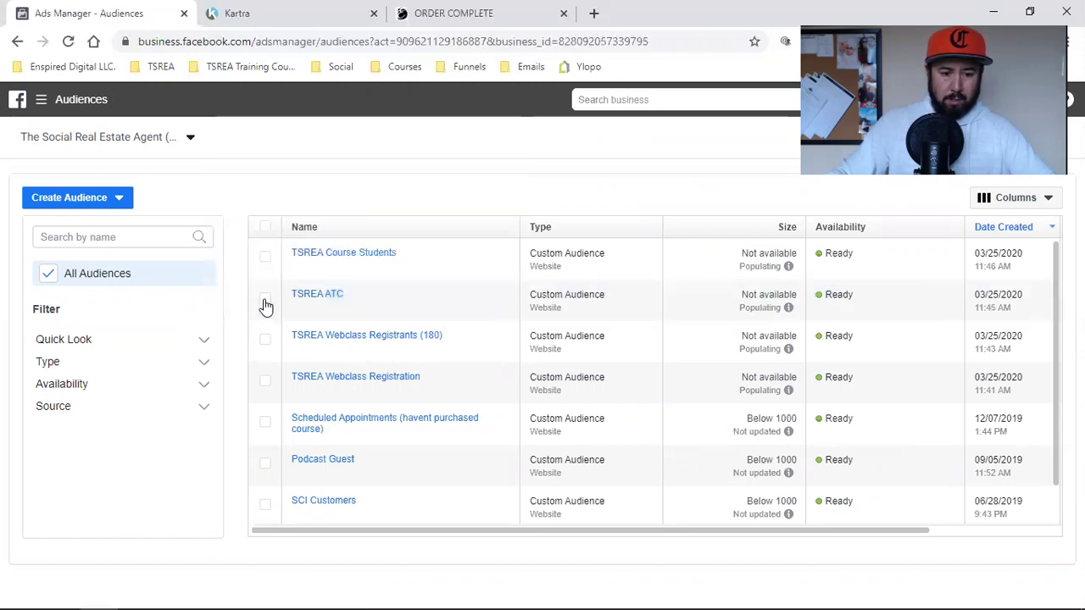
click(263, 343)
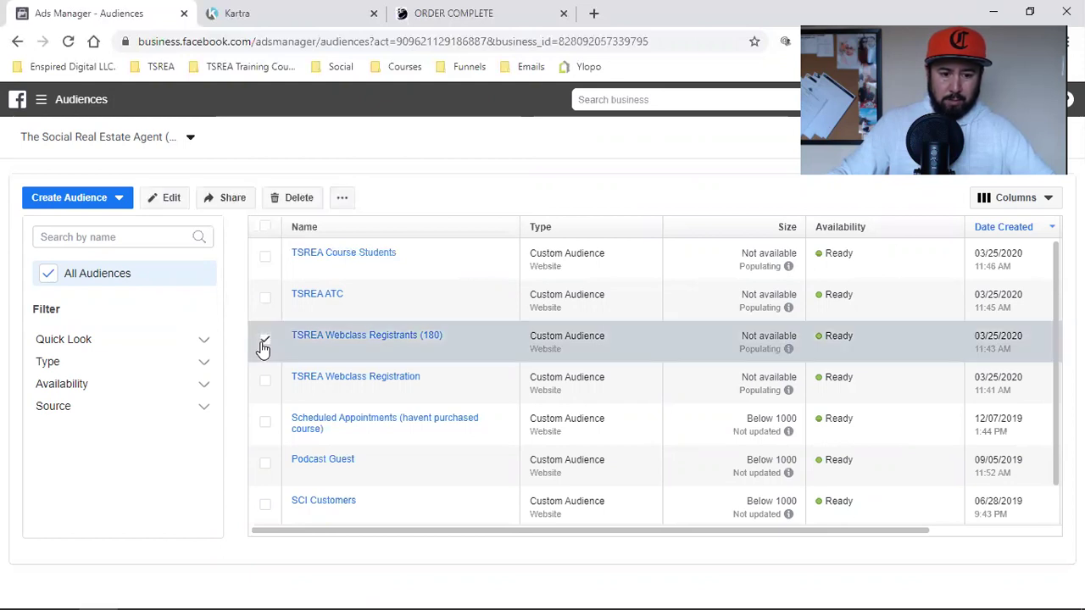
click(170, 200)
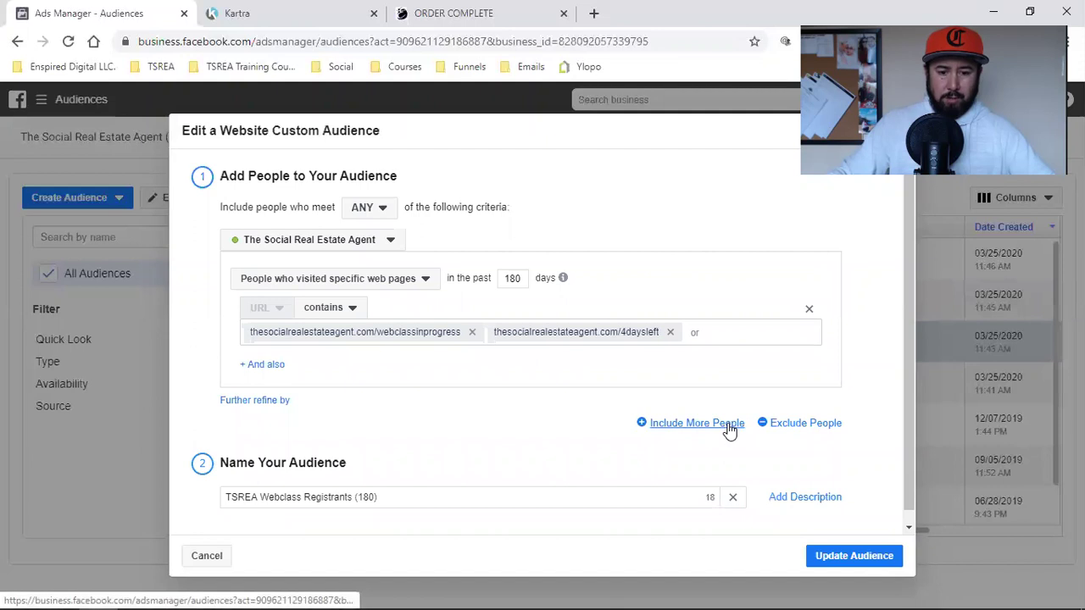
click(798, 412)
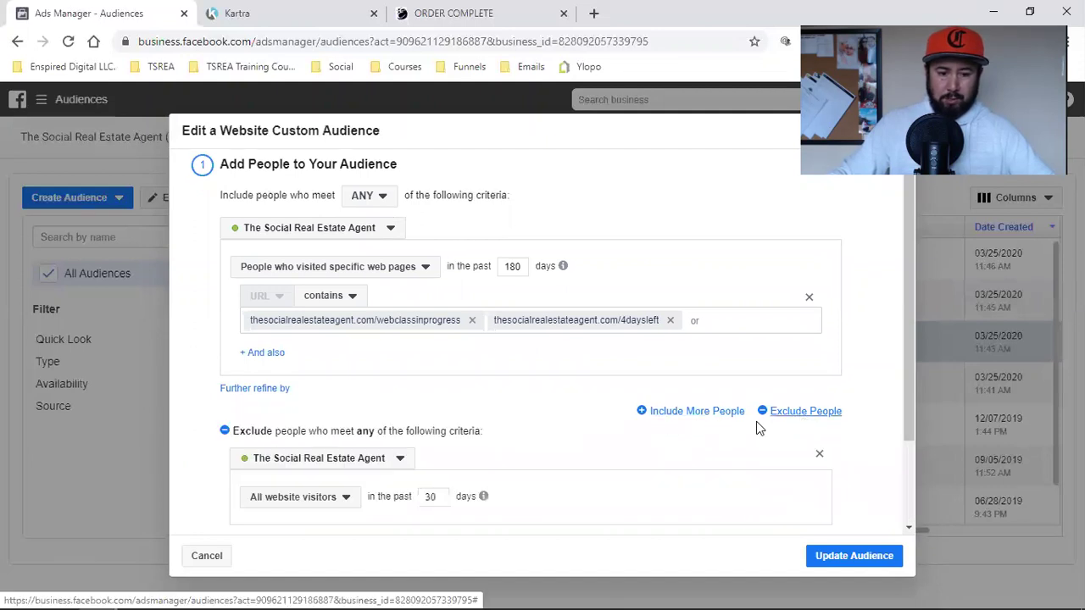
click(312, 498)
click(354, 347)
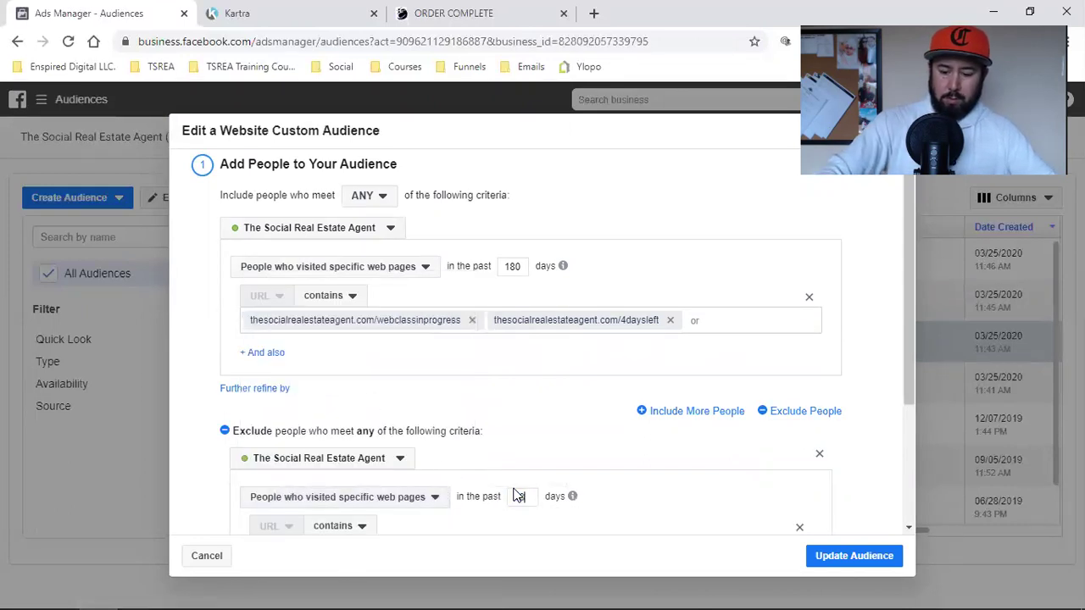
Enter thesocialrealestateagent.com/ordercomplete as the excluded URL value of the TSREA Webclass Registrants (180) audience
scroll(409, 416, down, 3)
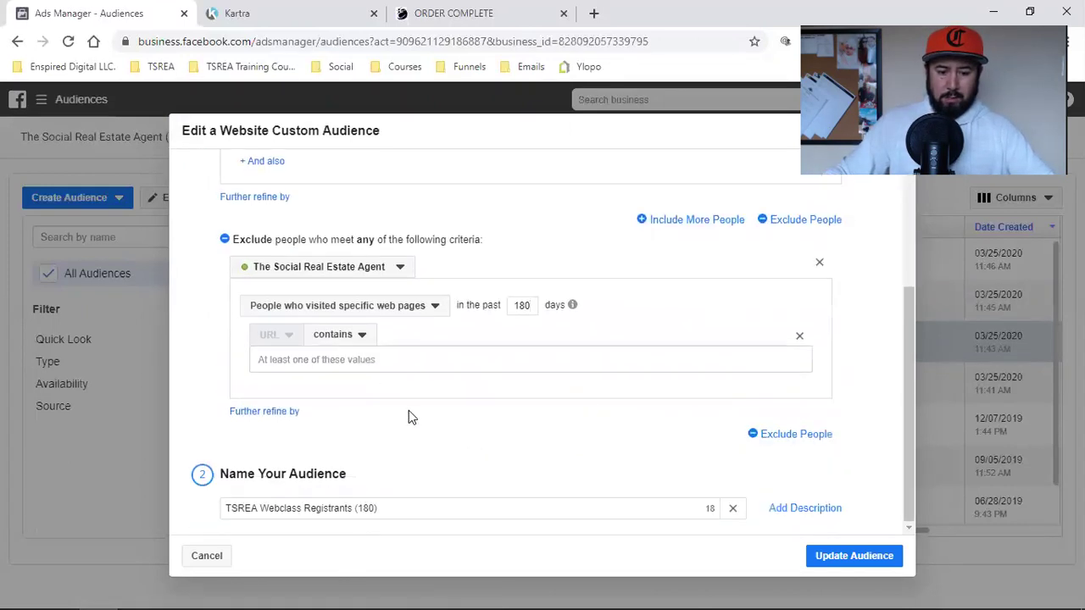
text(thesocialrealestateagent.com/ordercomplete)
scroll(544, 391, up, 5)
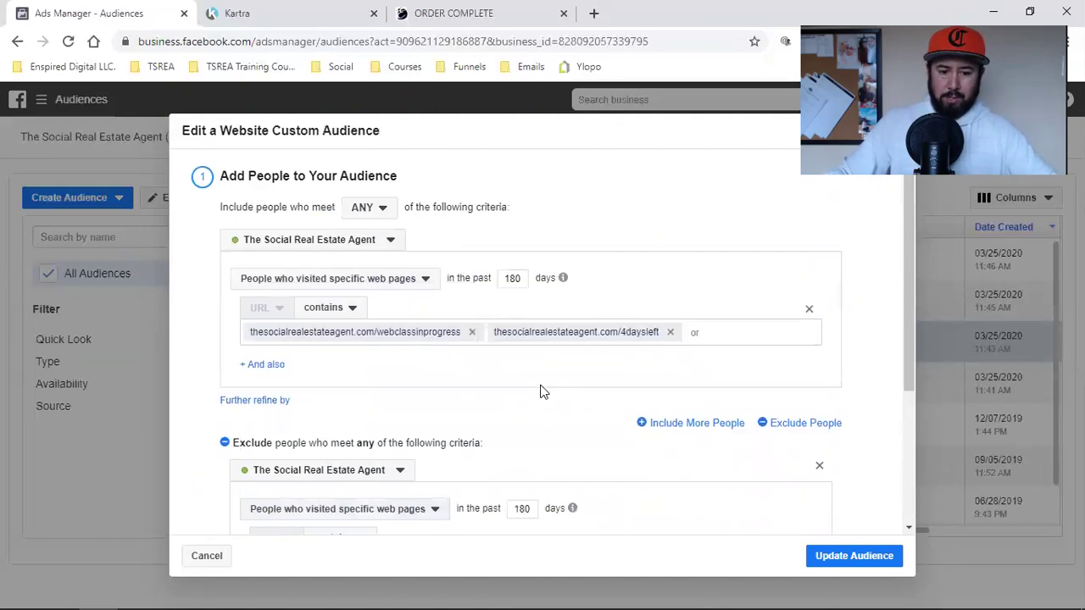
Update the TSREA Webclass Registrants (180) audience with its ordercomplete exclusion and dismiss the closing dialog
scroll(547, 386, down, 6)
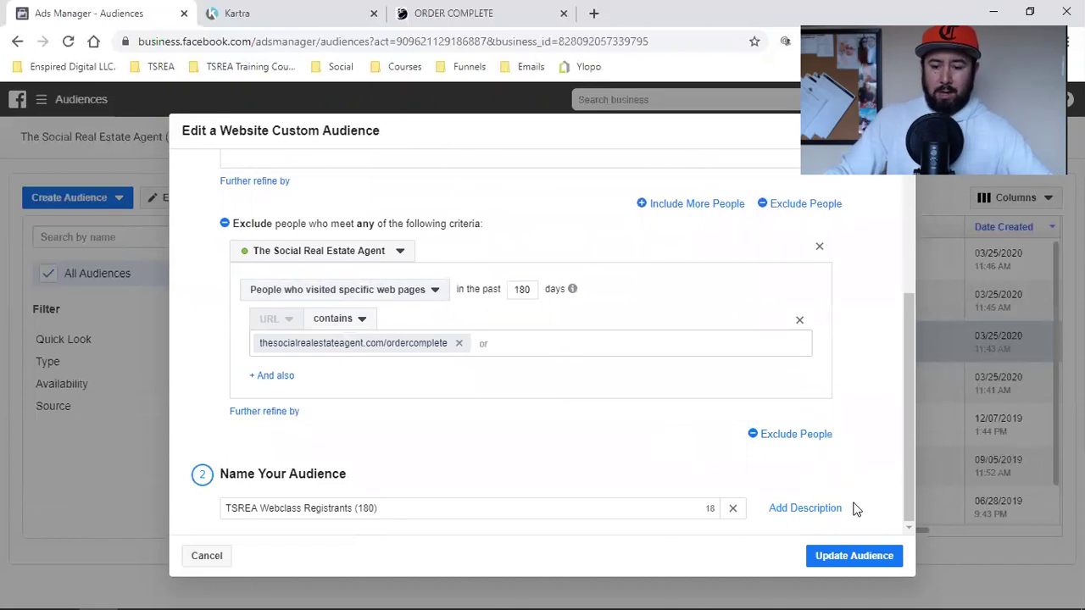
click(857, 555)
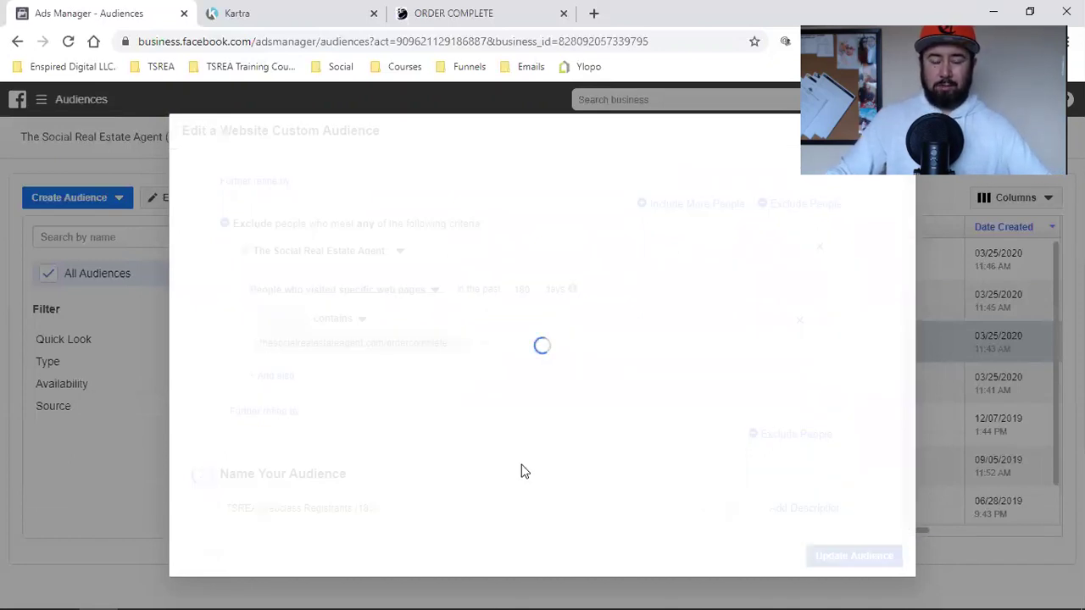
click(878, 495)
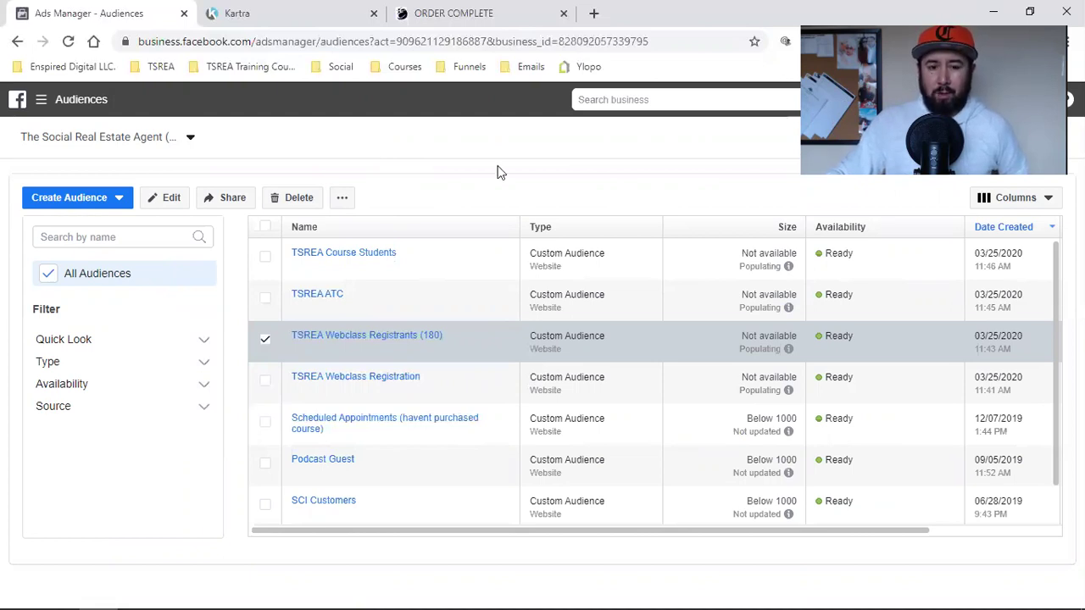
Close the order complete page and dismiss the Publish page dialog in Kartra
click(563, 12)
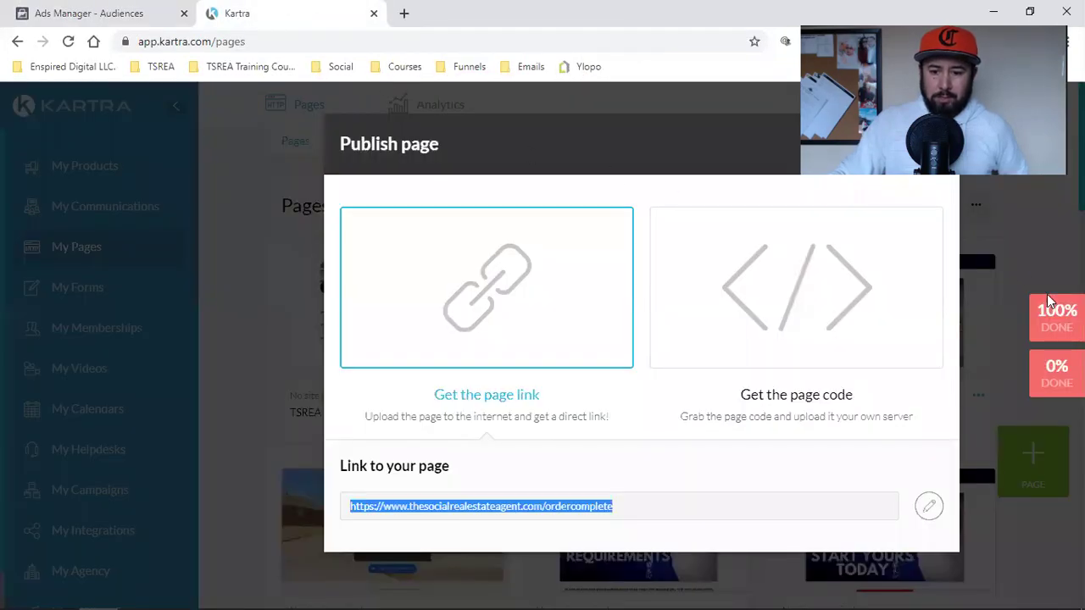
click(992, 257)
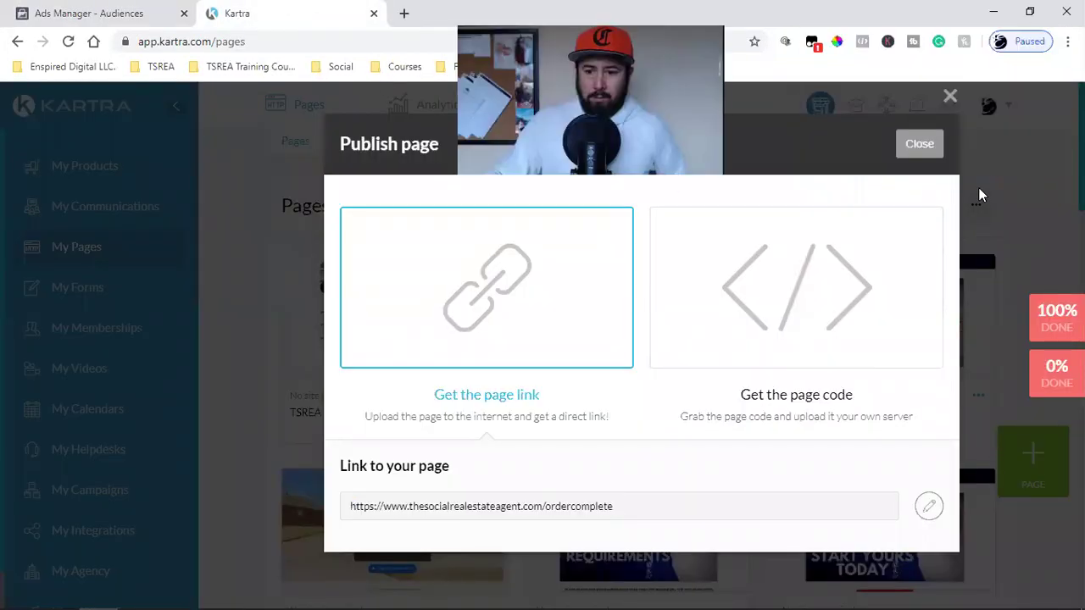
click(921, 144)
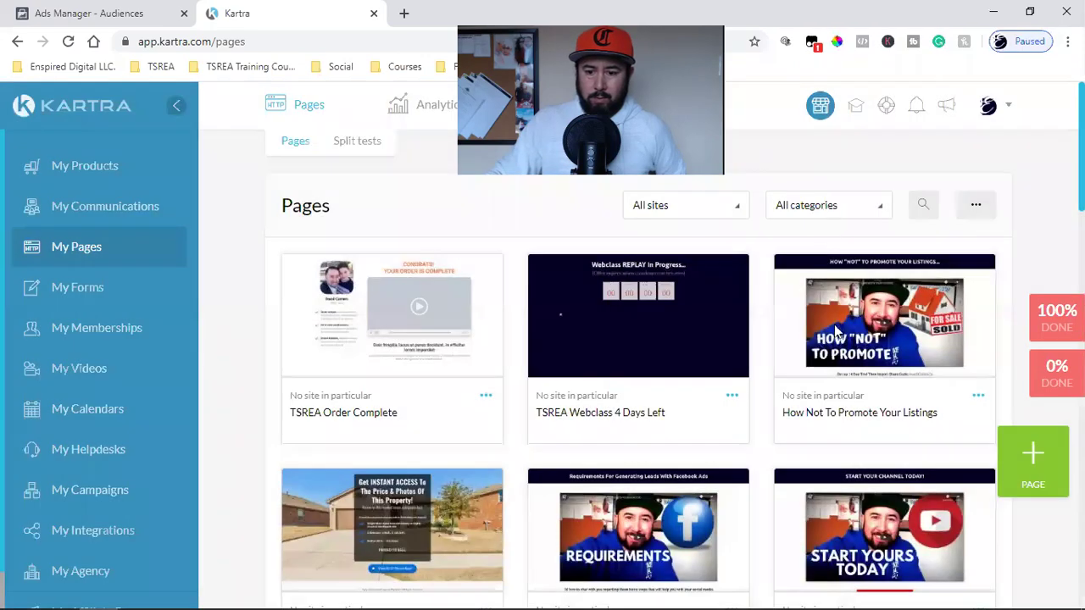
Filter the Kartra pages by the TSREA Training category and review the funnel pages it contains
click(826, 206)
scroll(825, 375, down, 3)
click(827, 384)
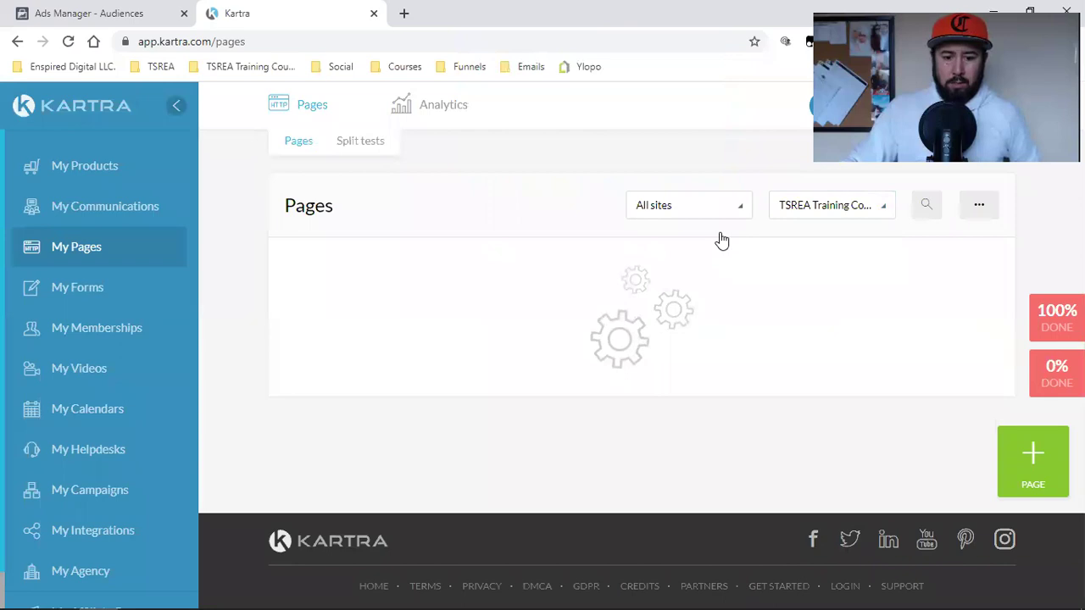
scroll(416, 364, down, 2)
scroll(523, 381, down, 1)
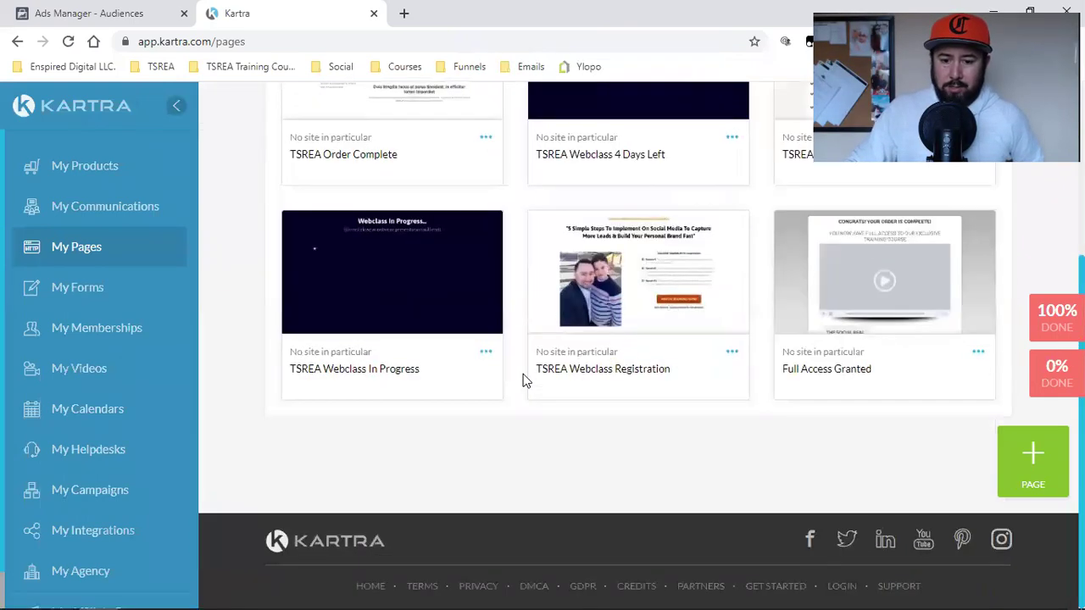
scroll(523, 381, up, 3)
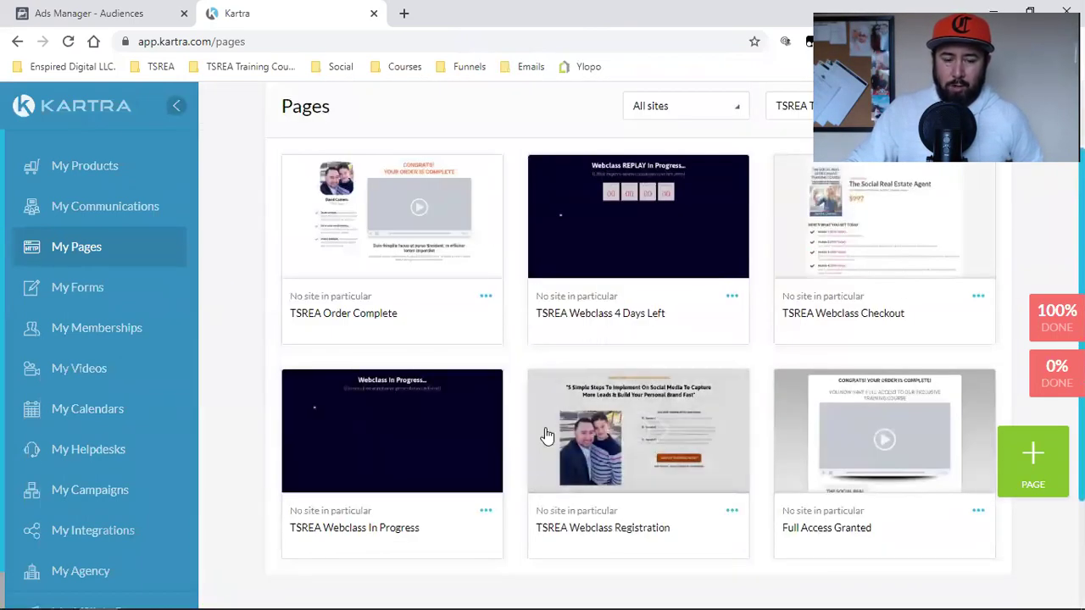
Check the funnel page bookmarks in the TSREA Training folder, close the list and return to the audiences in Ads Manager
click(250, 66)
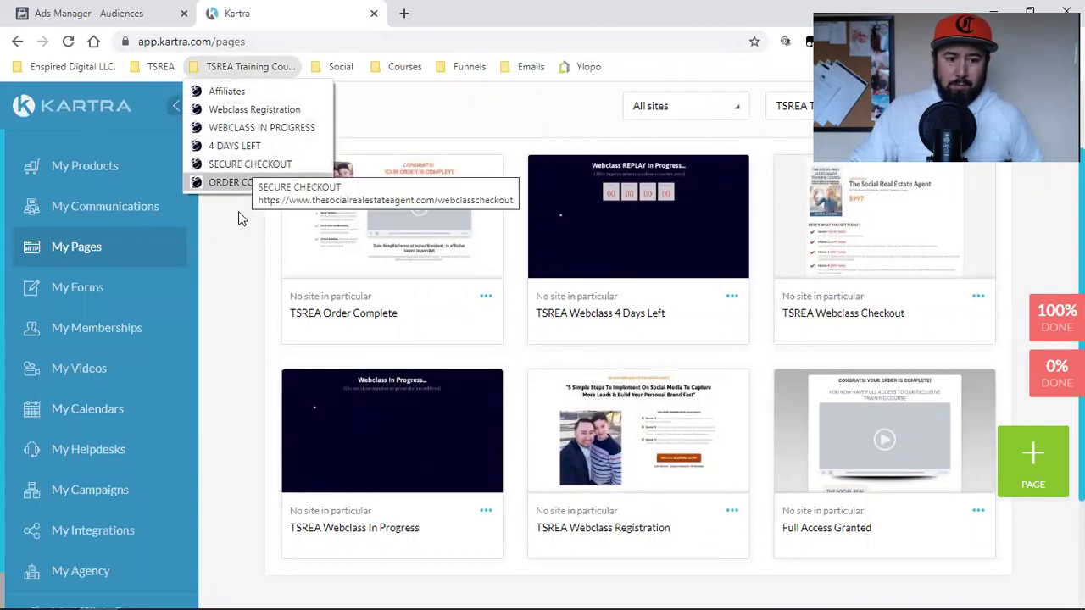
click(251, 276)
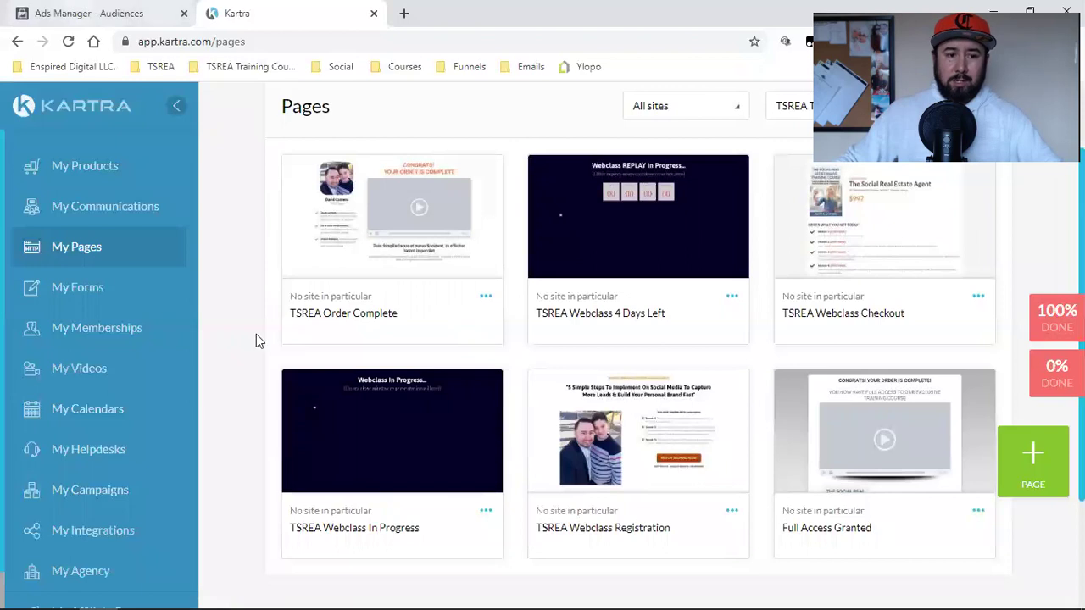
key(ctrl+shift+Tab)
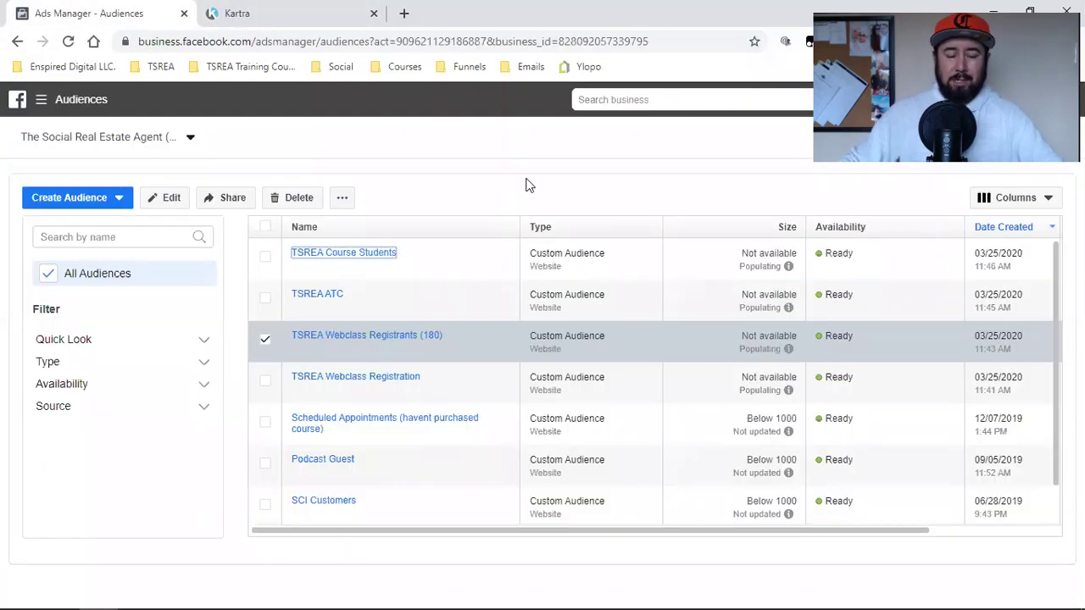